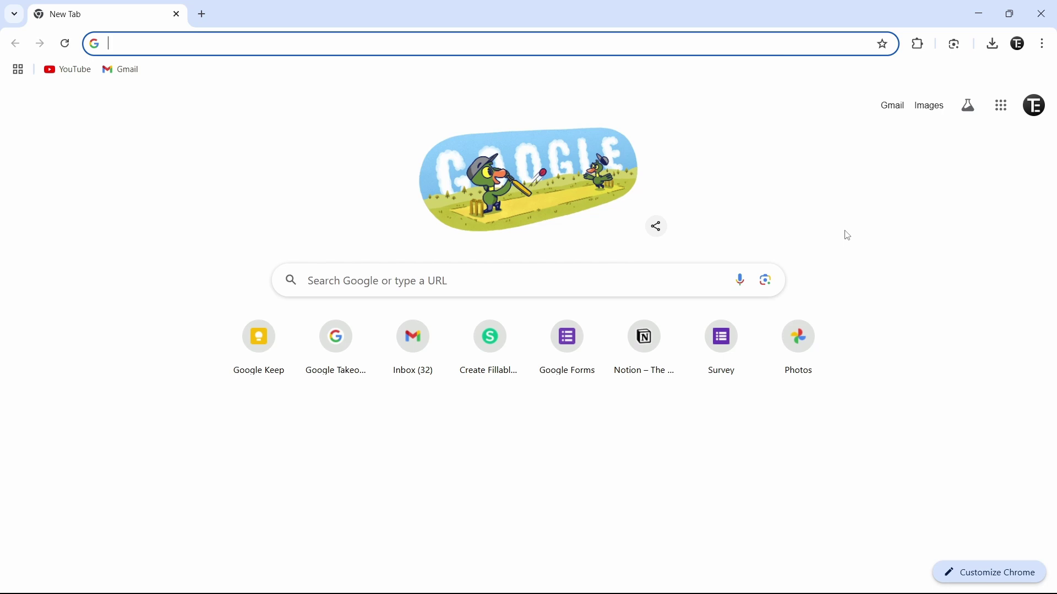
# - Load forms.google.com in Chrome to reach the Google Forms home page
pyautogui.write('forms.google.com')
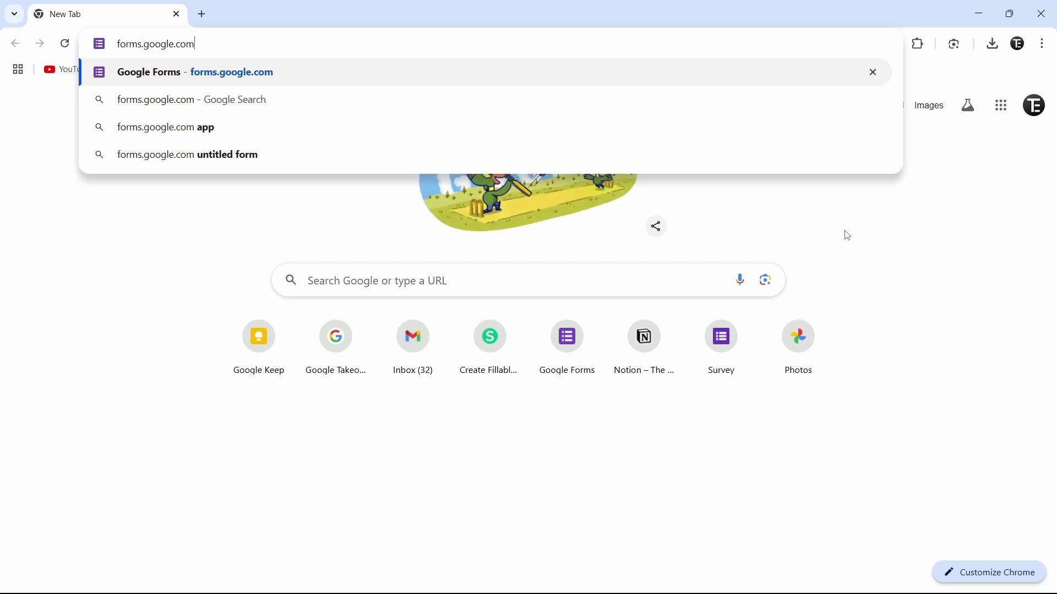
pyautogui.press('Return')
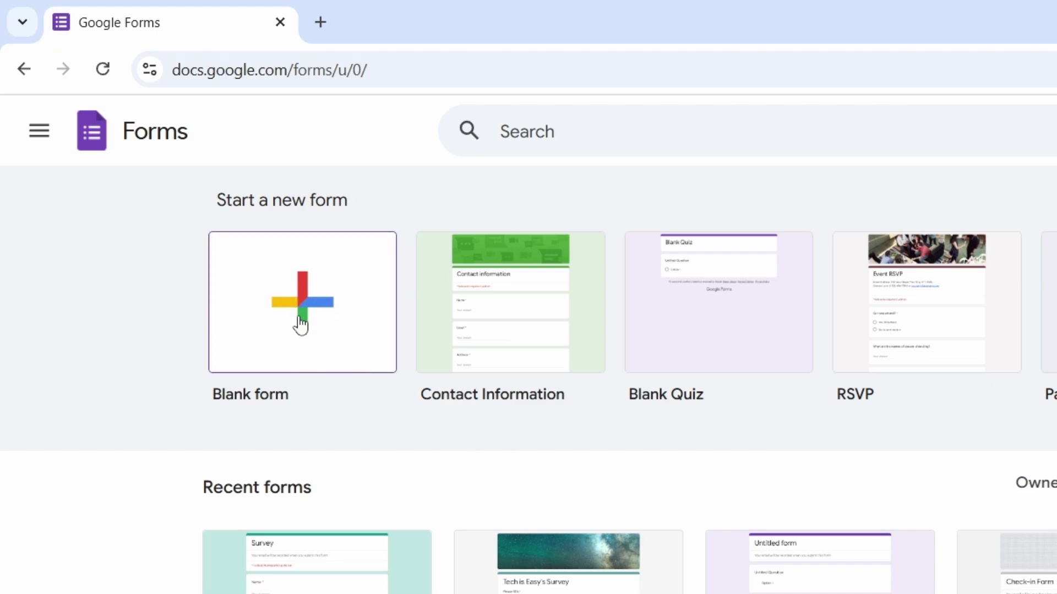
# - Create a blank form and title it 'Application Form'
pyautogui.click(300, 324)
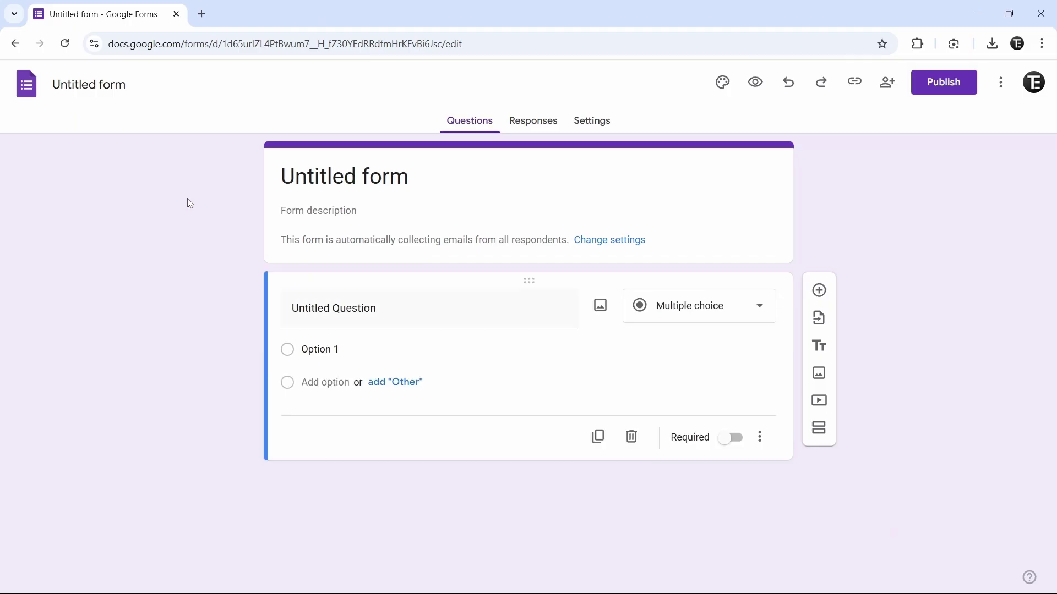
pyautogui.click(369, 178)
pyautogui.hotkey('ctrl', 'a')
pyautogui.write('Application Form')
pyautogui.click(233, 230)
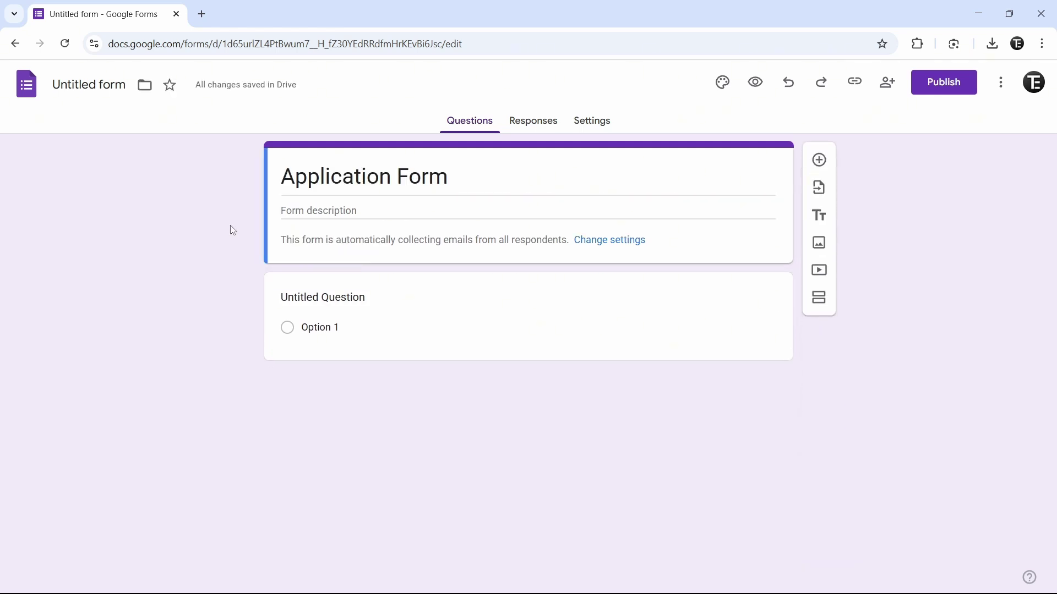
# - Title the first question 'Name', make it required, and add another question below it
pyautogui.click(388, 300)
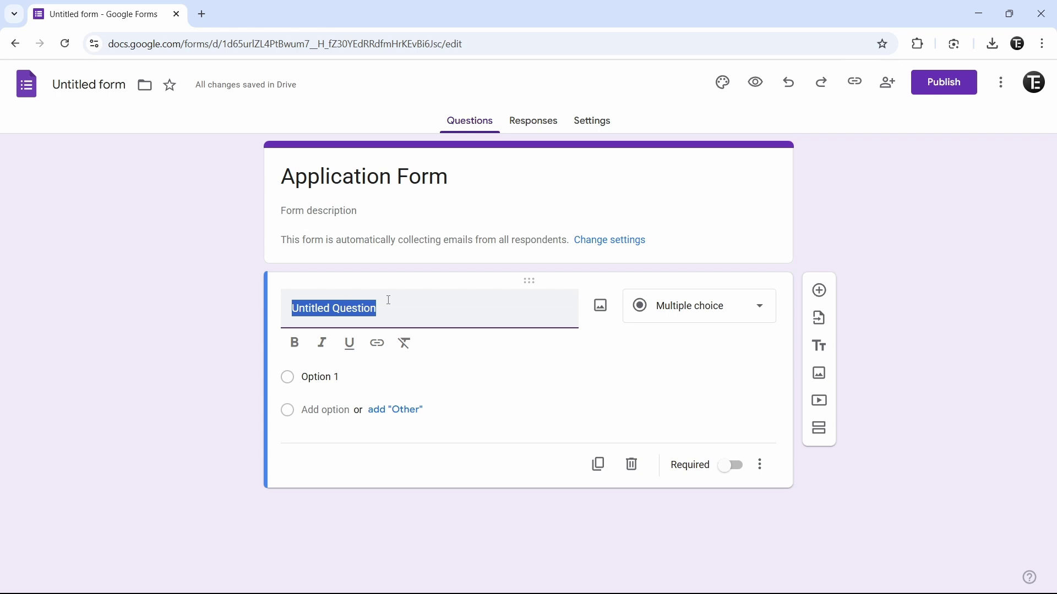
pyautogui.write('Name')
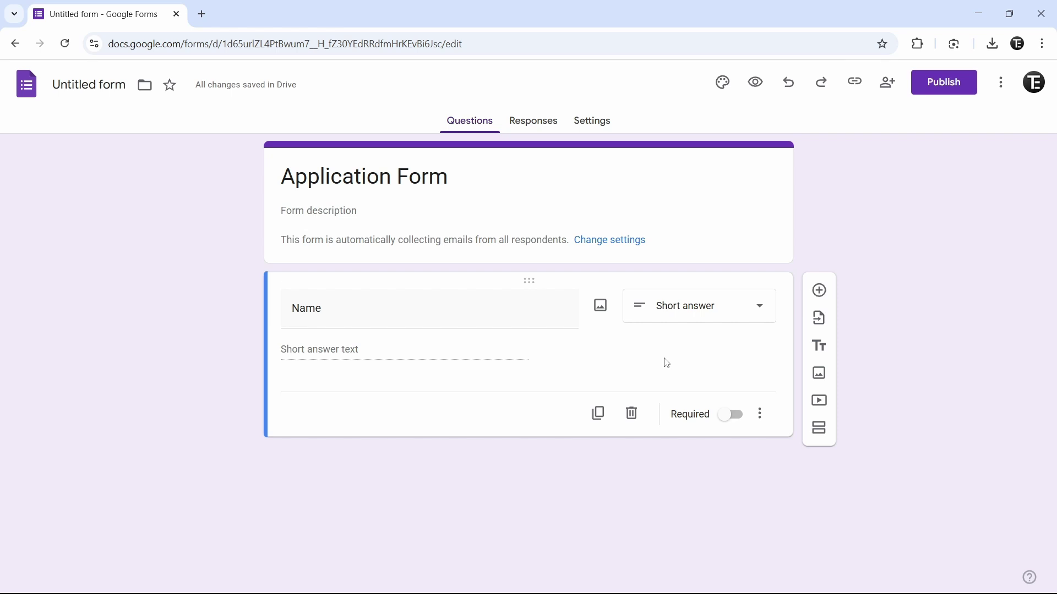
pyautogui.click(731, 415)
pyautogui.click(821, 298)
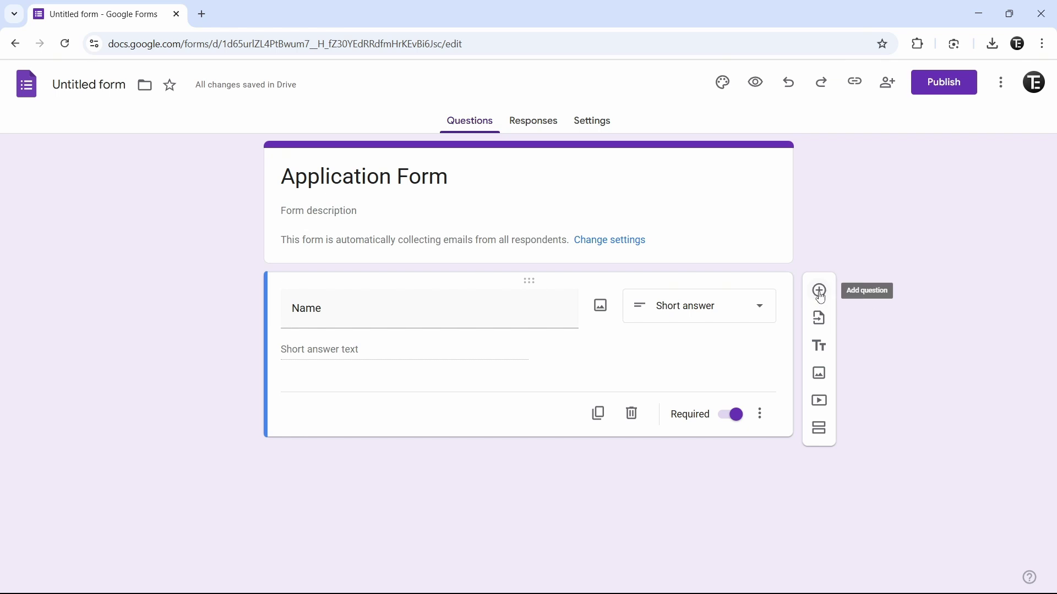
pyautogui.click(820, 296)
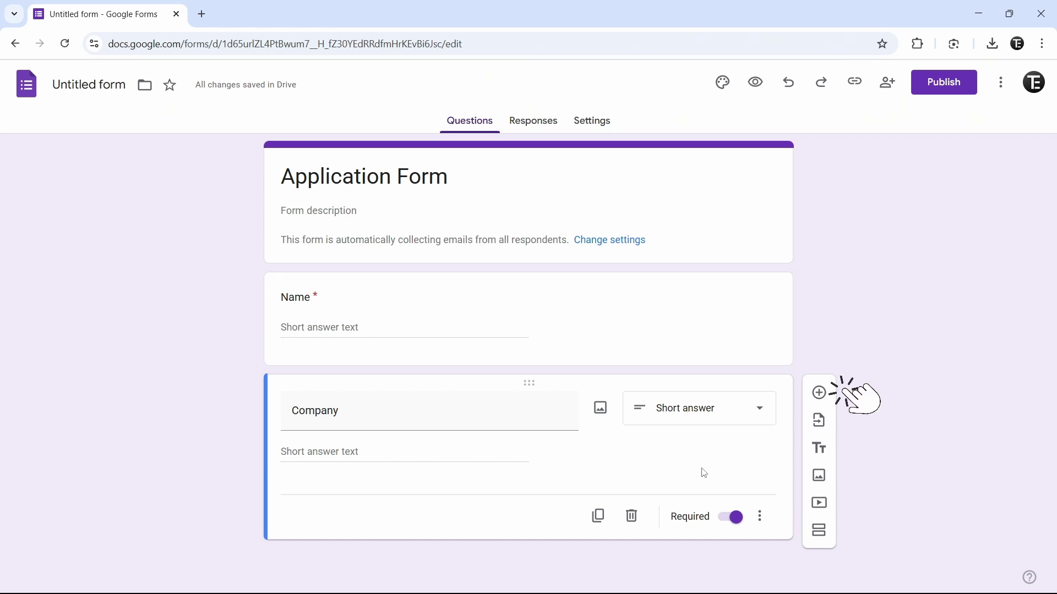
# - Add the payment-mode question with choices Bank Transfer and UPI/GPay/PayTM
pyautogui.click(819, 395)
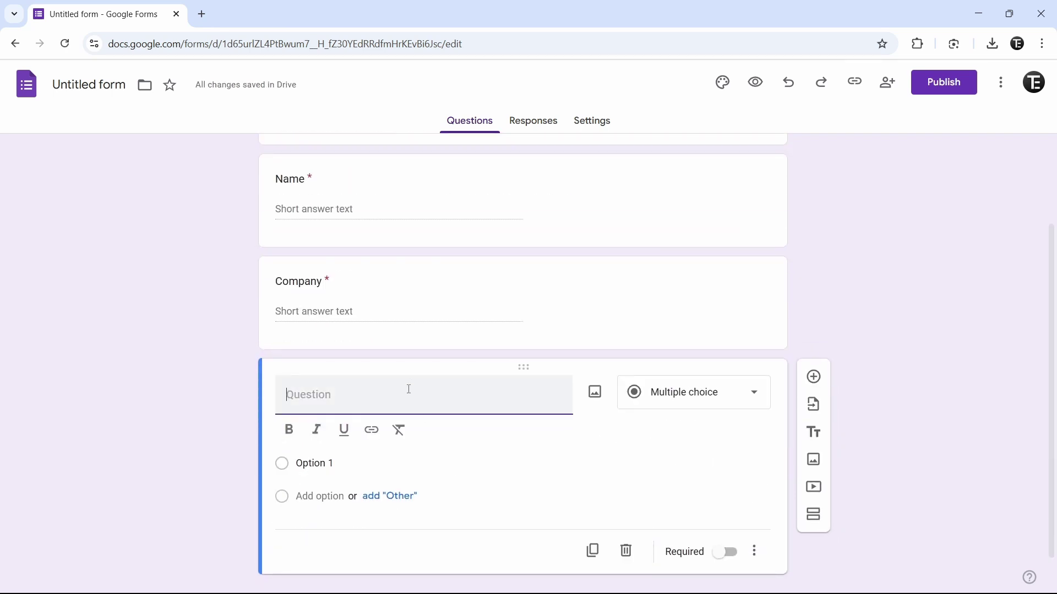
pyautogui.write('What mode of payment do you prefer?')
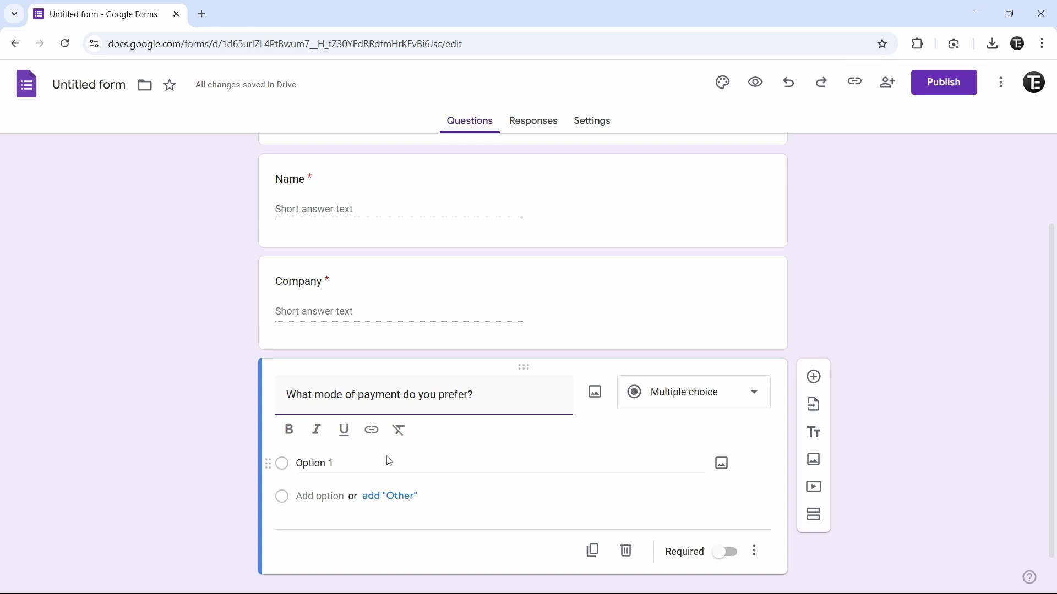
pyautogui.click(333, 464)
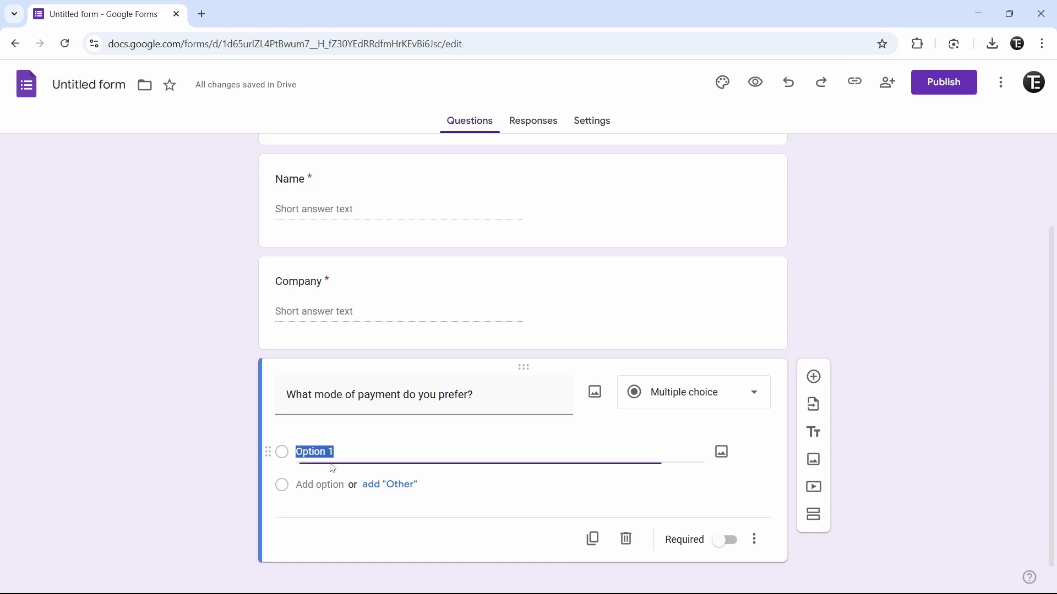
pyautogui.write('Bank Transfer')
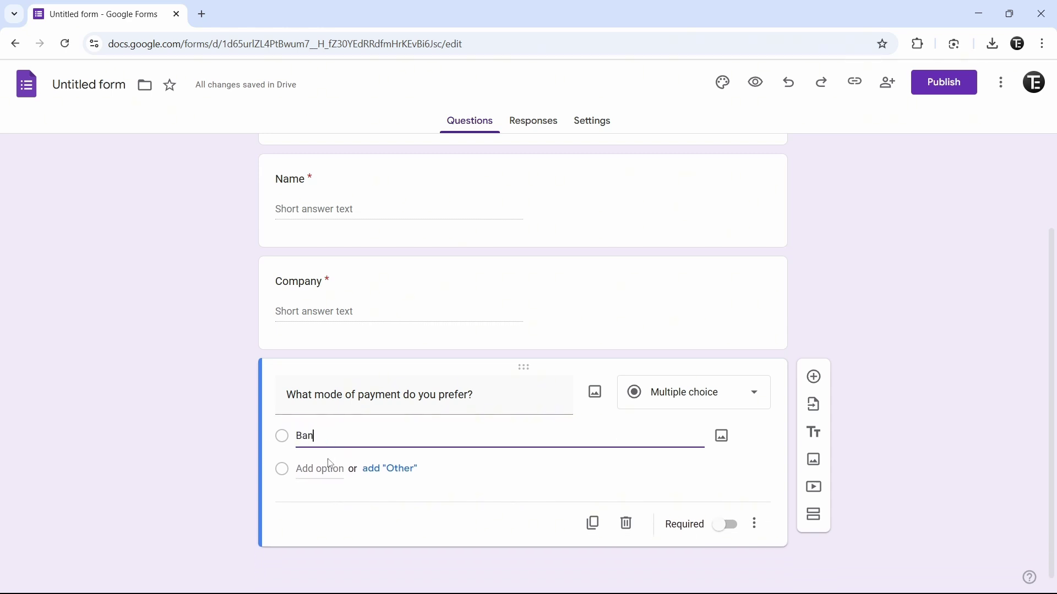
pyautogui.click(325, 471)
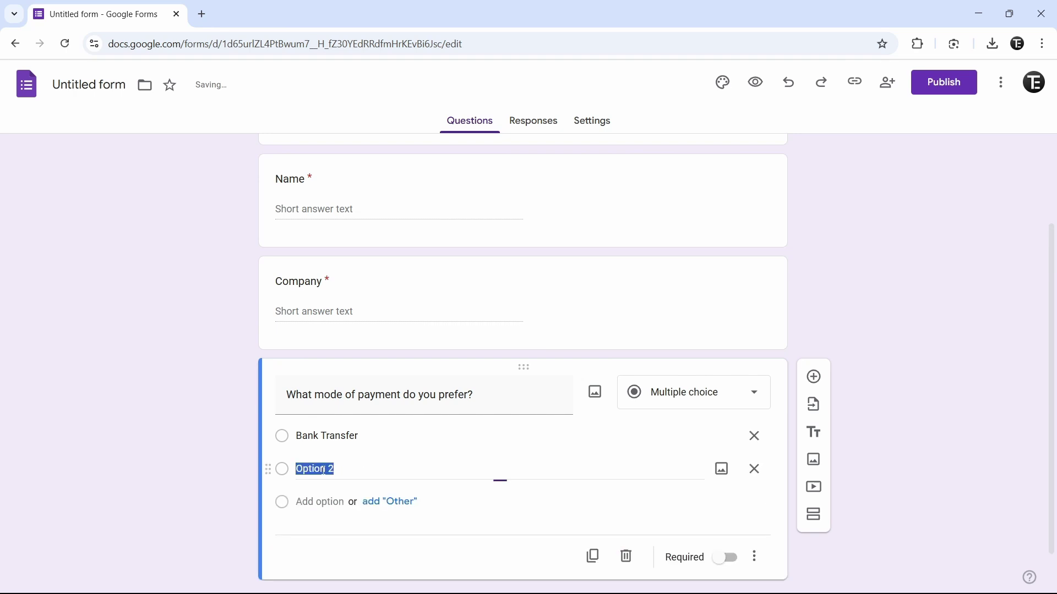
pyautogui.write('UPI')
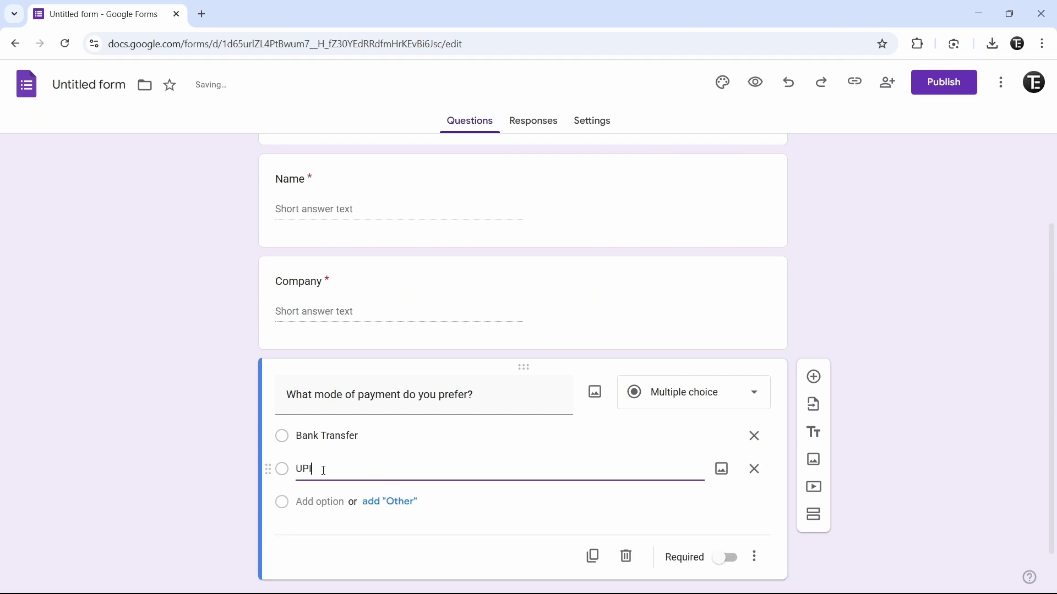
pyautogui.write('/Goay?P')
pyautogui.write('ayTM')
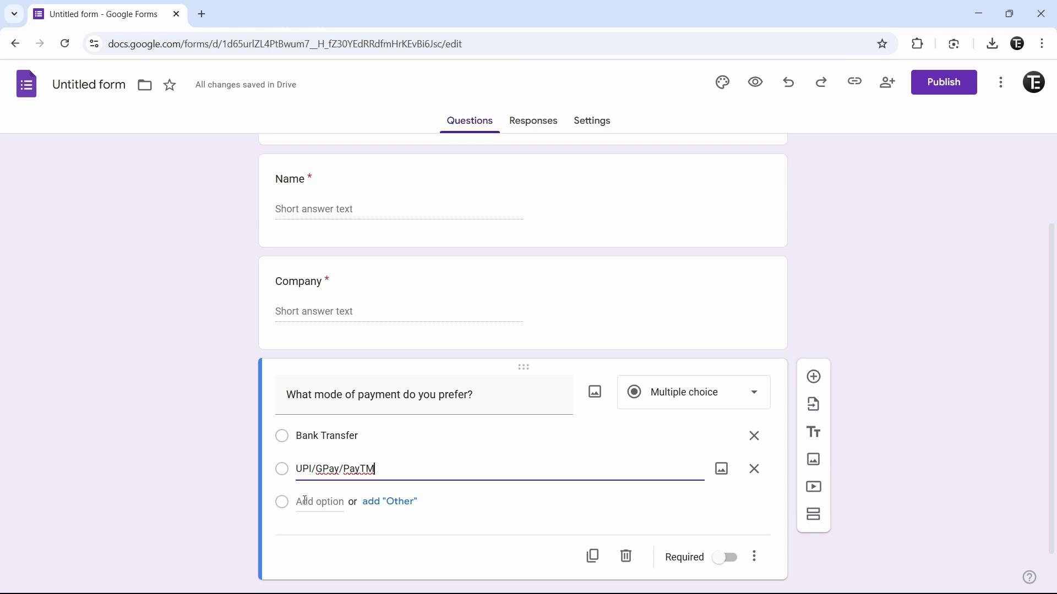
pyautogui.scroll(-1, 875, 444)
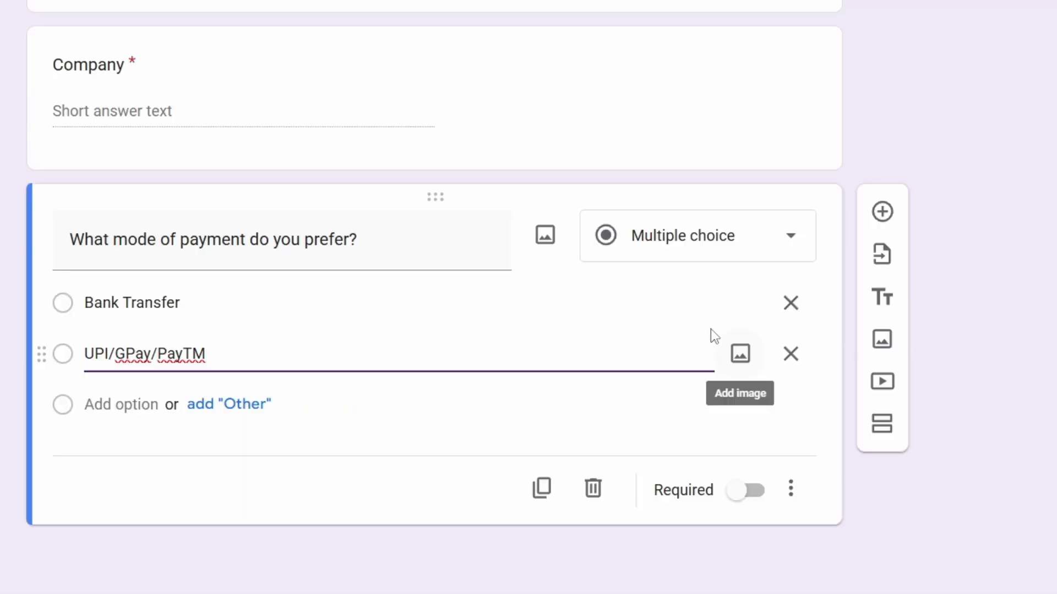
# - Add a 'Bank Transfer' section and paste the bank account details as its description
pyautogui.click(814, 479)
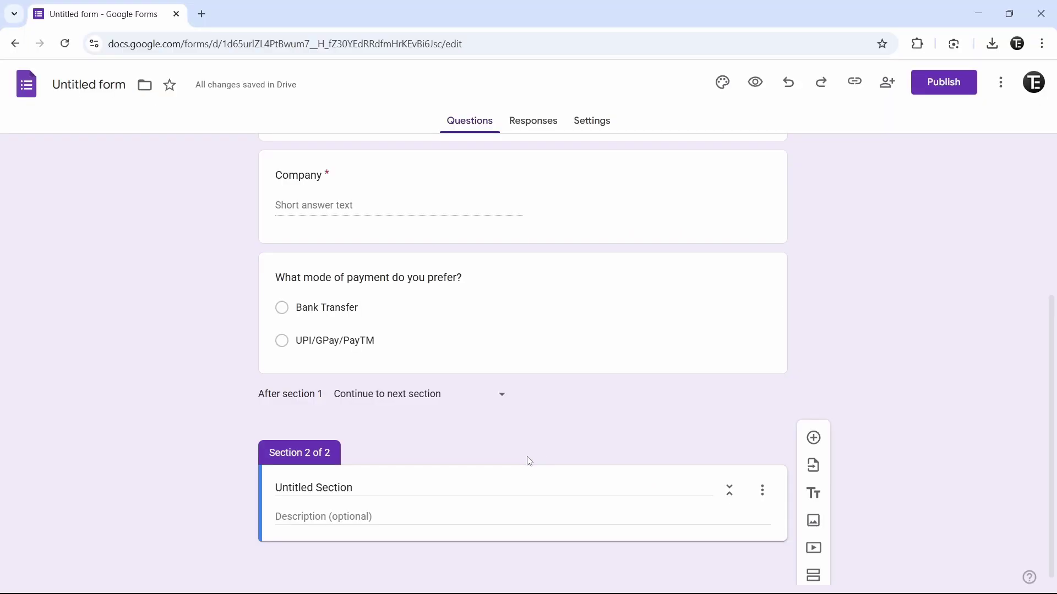
pyautogui.click(391, 486)
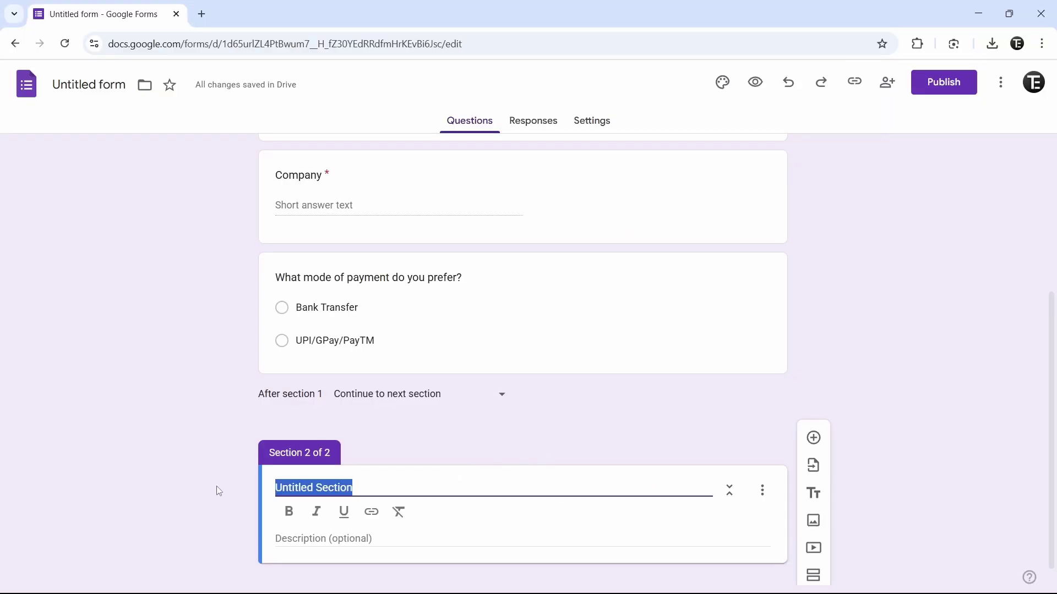
pyautogui.write('Bank Transfer')
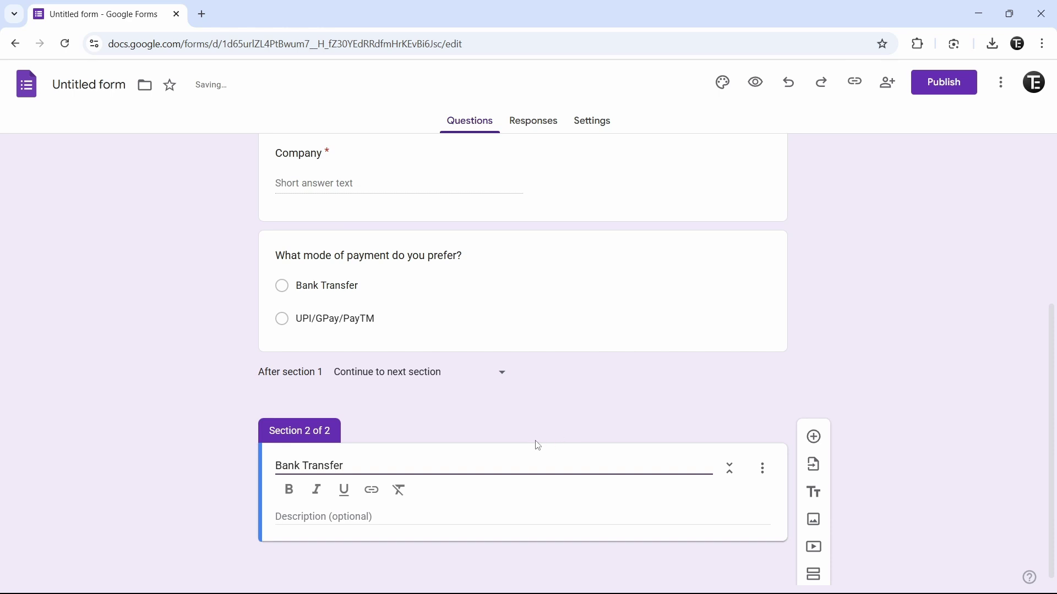
pyautogui.click(823, 443)
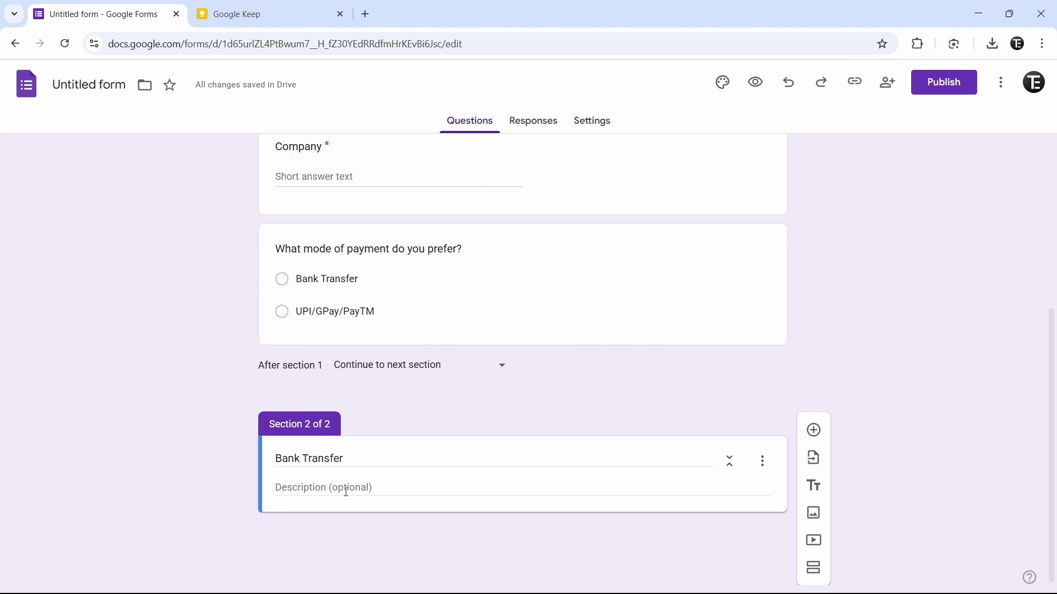
pyautogui.click(346, 491)
pyautogui.hotkey('ctrl', 'v')
pyautogui.scroll(-1, 212, 468)
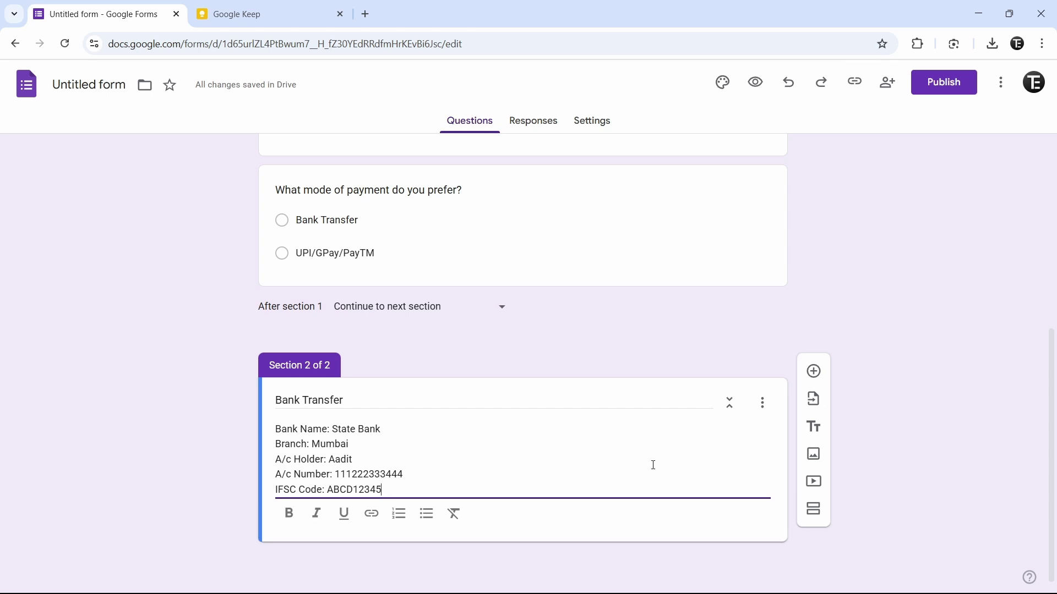
# - Add a 'Payment Proof' question to the Bank Transfer section as a file upload
pyautogui.click(814, 371)
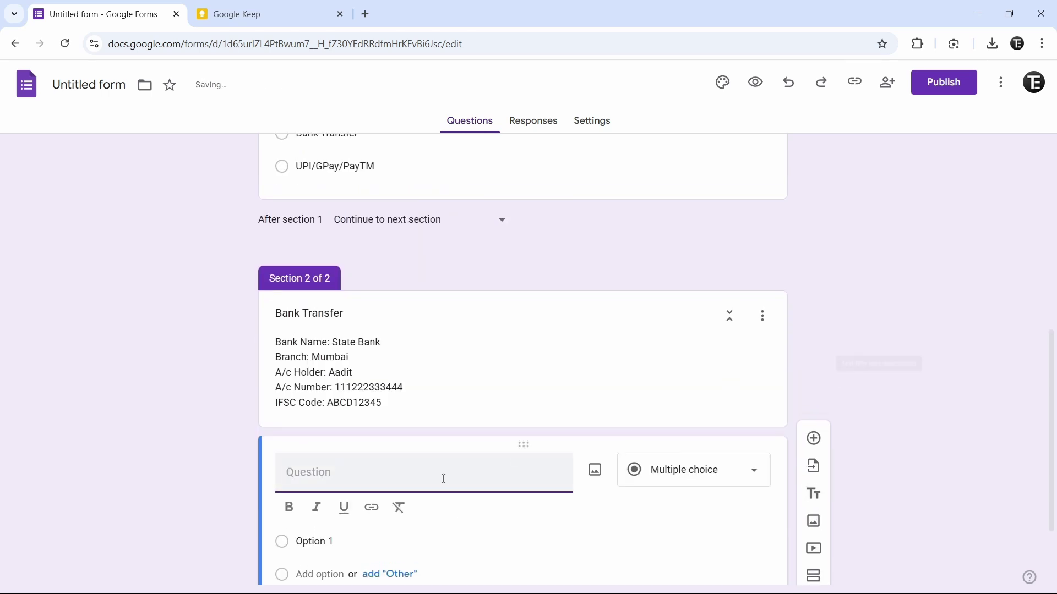
pyautogui.write('Payment Proof')
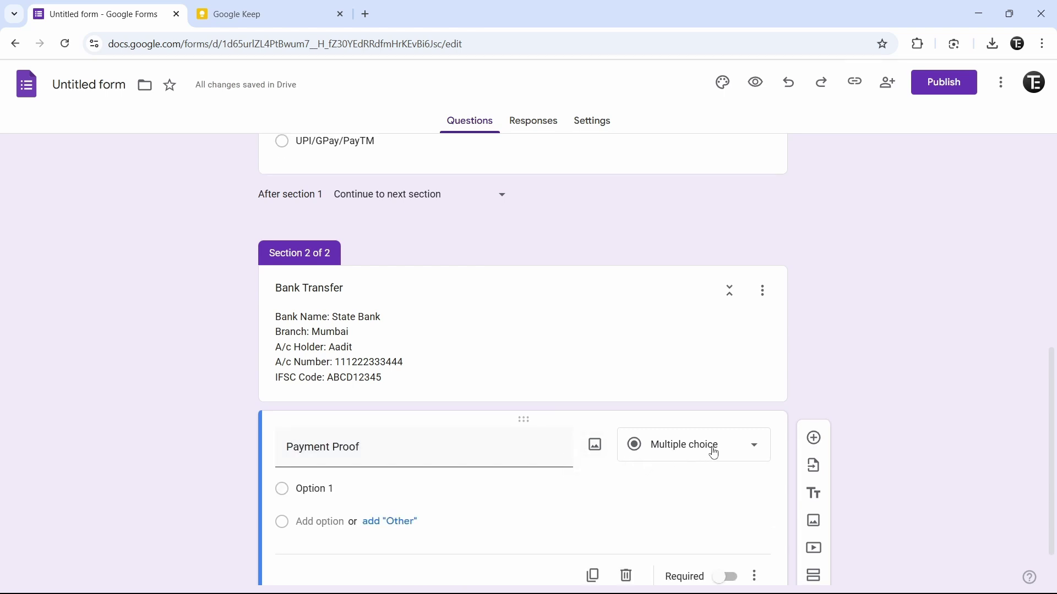
pyautogui.click(763, 454)
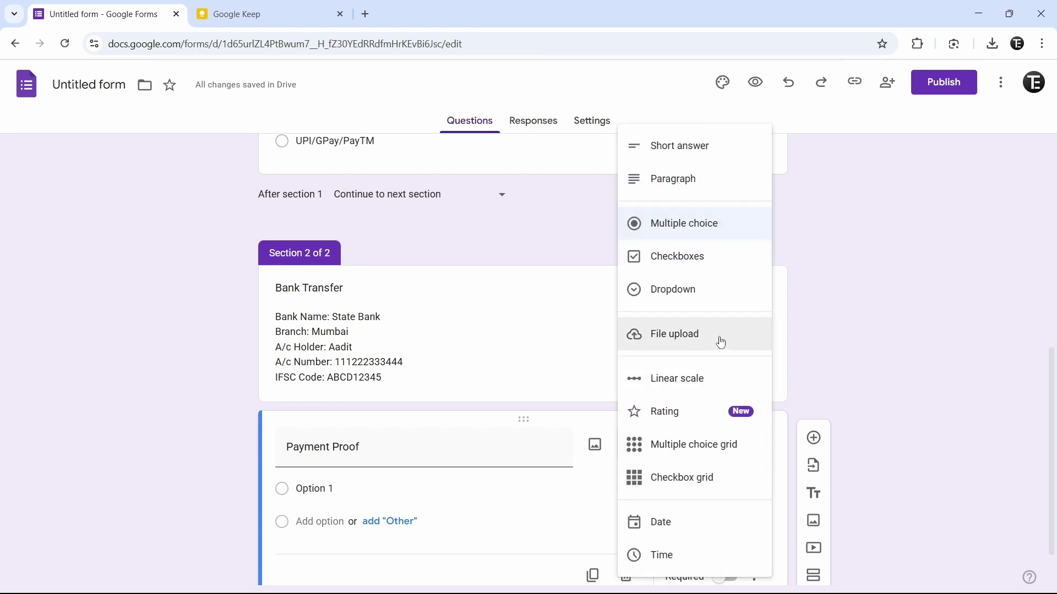
pyautogui.click(678, 341)
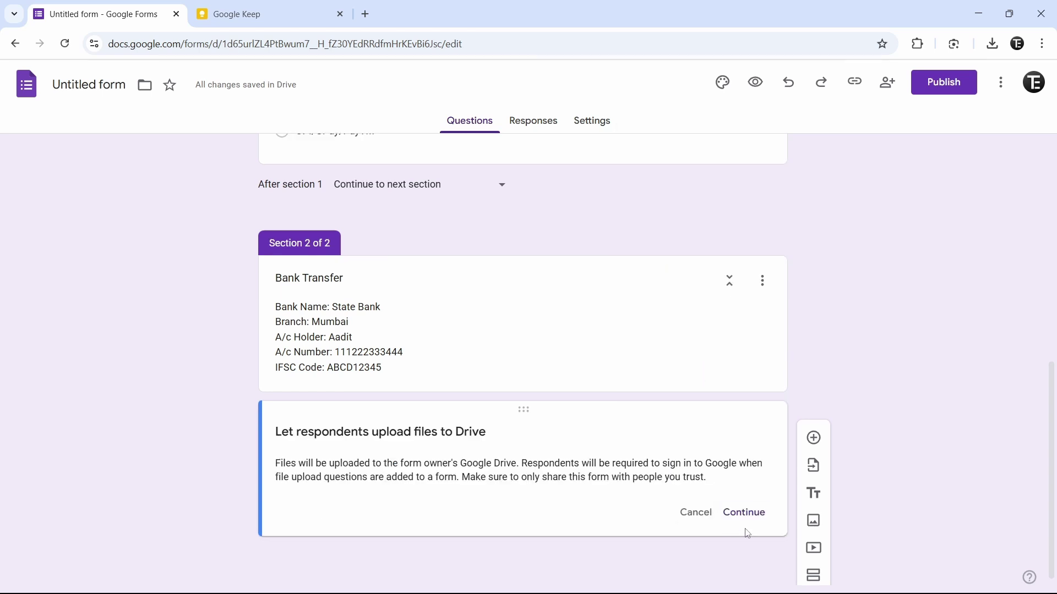
pyautogui.click(739, 517)
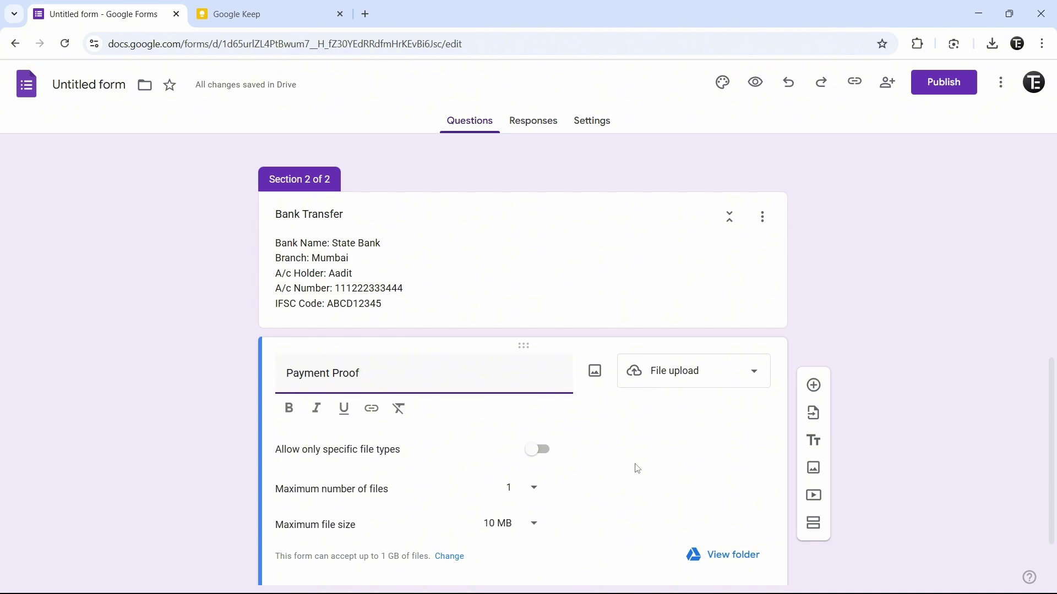
# - Restrict Payment Proof uploads to PDF and Image file types
pyautogui.click(534, 457)
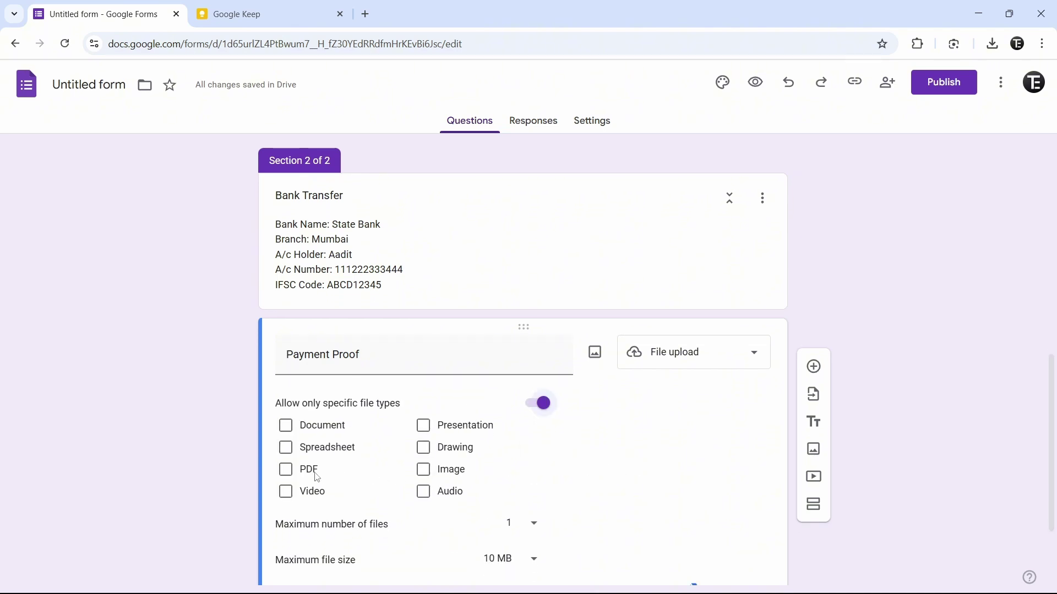
pyautogui.click(285, 471)
pyautogui.click(424, 469)
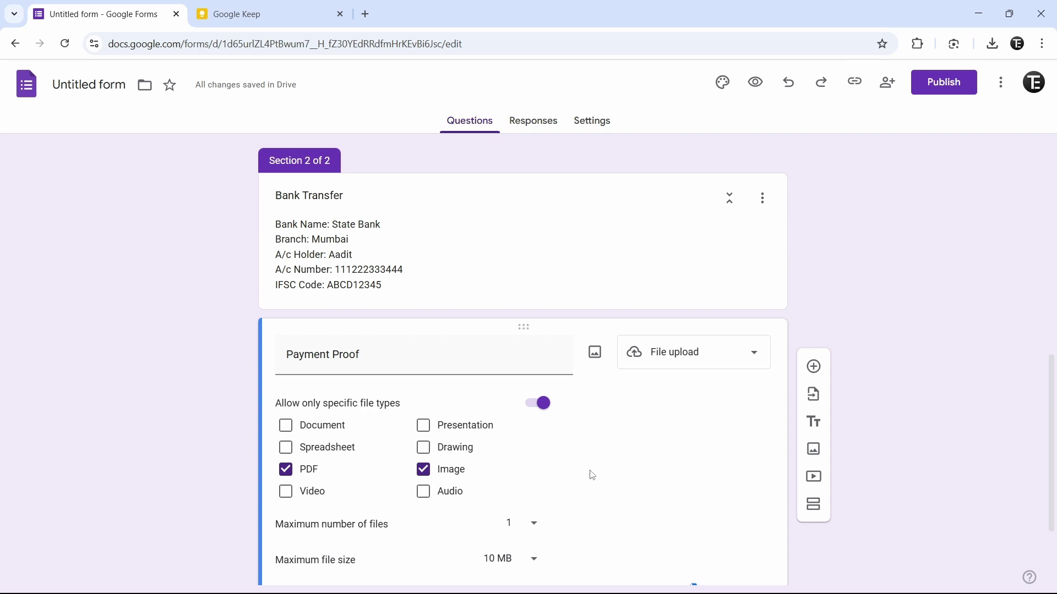
pyautogui.scroll(-2, 592, 475)
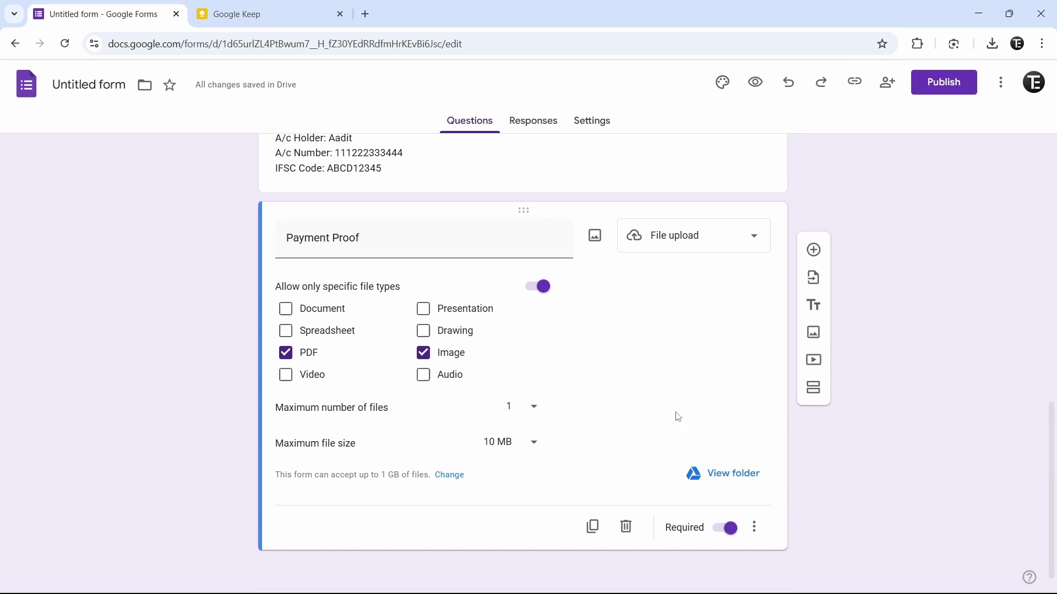
# - Add a third section titled 'UPI/GPay/PayTM'
pyautogui.click(814, 397)
pyautogui.click(407, 487)
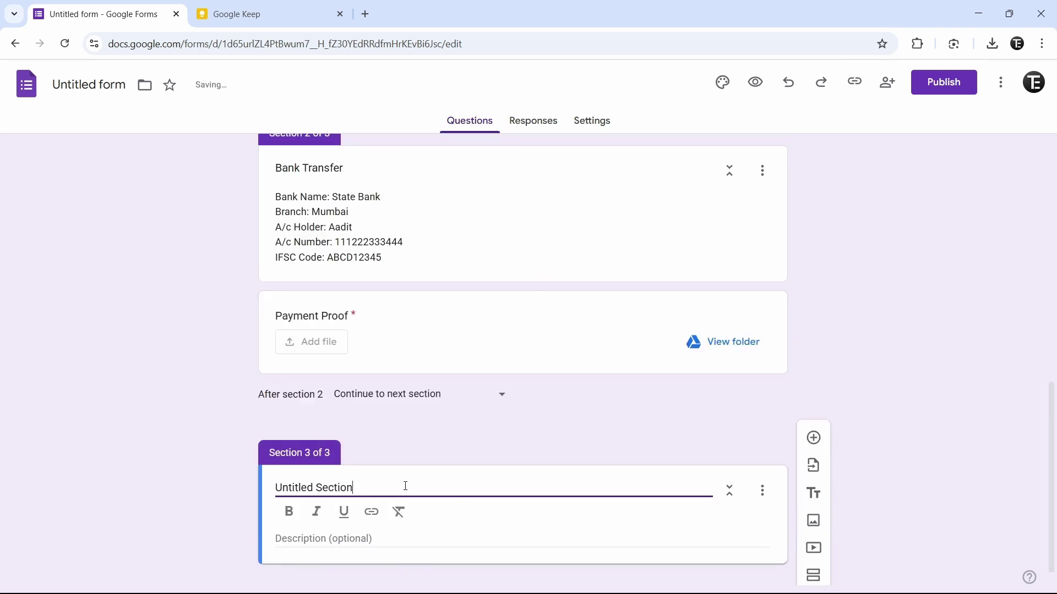
pyautogui.tripleClick(407, 487)
pyautogui.write('UPI')
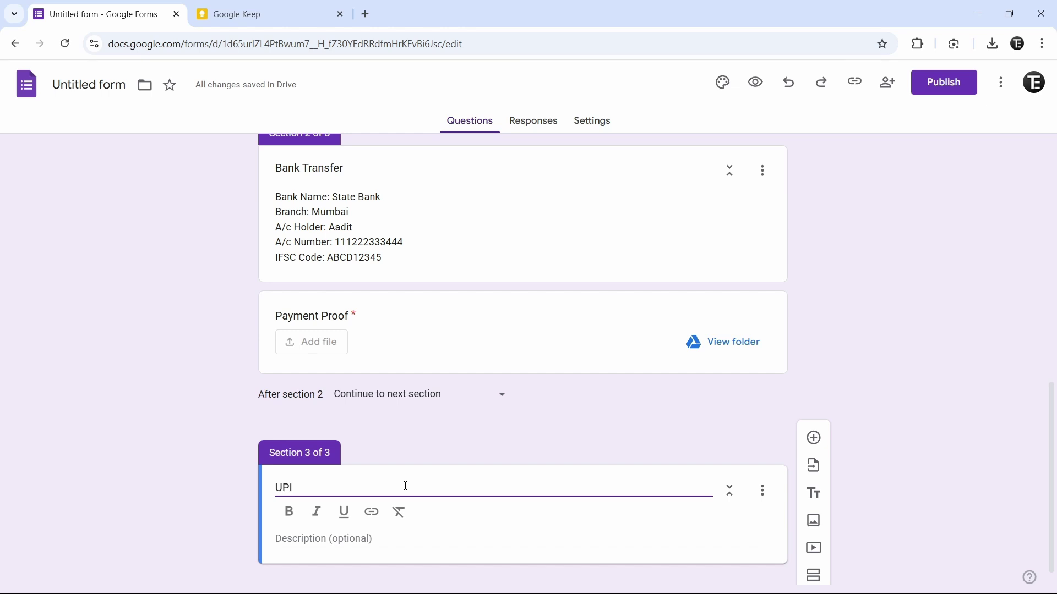
pyautogui.write('/GPay/PayTM')
pyautogui.scroll(-1, 486, 460)
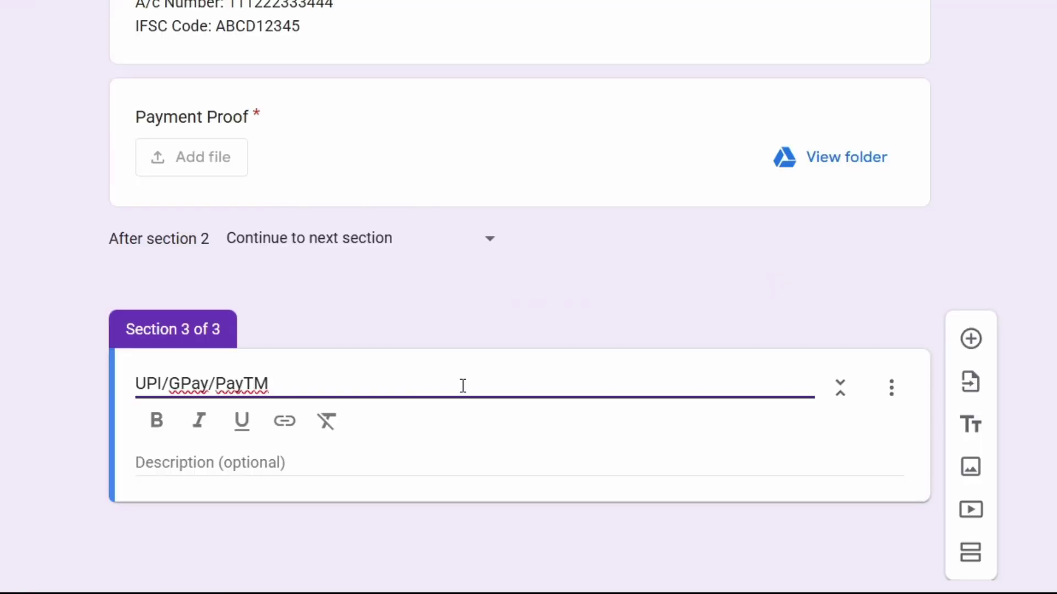
# - Insert the UPI QR code image from the computer and caption it 'Pay here:'
pyautogui.click(971, 476)
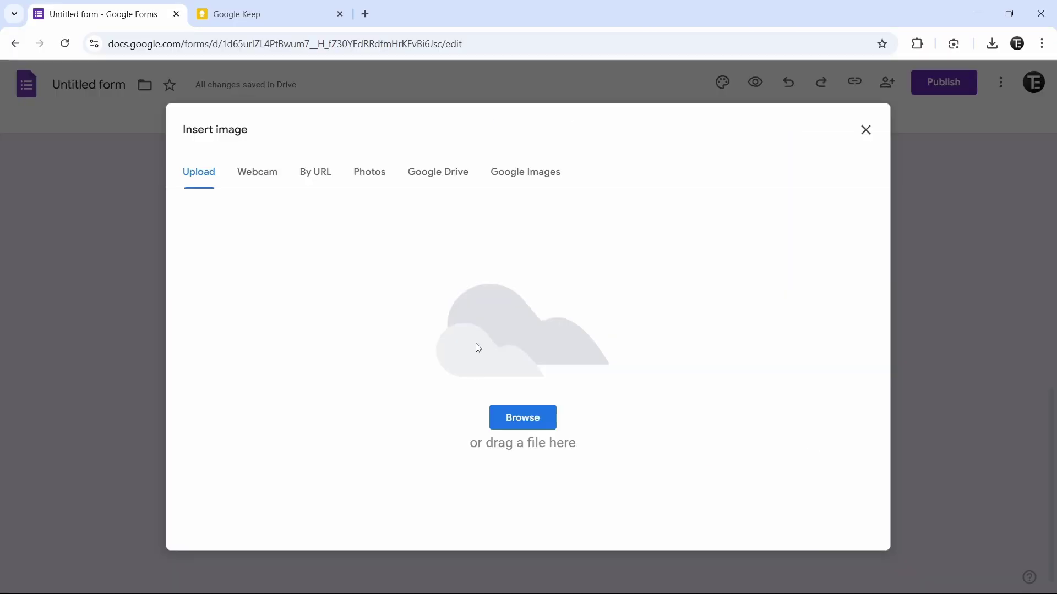
pyautogui.click(523, 421)
pyautogui.click(139, 358)
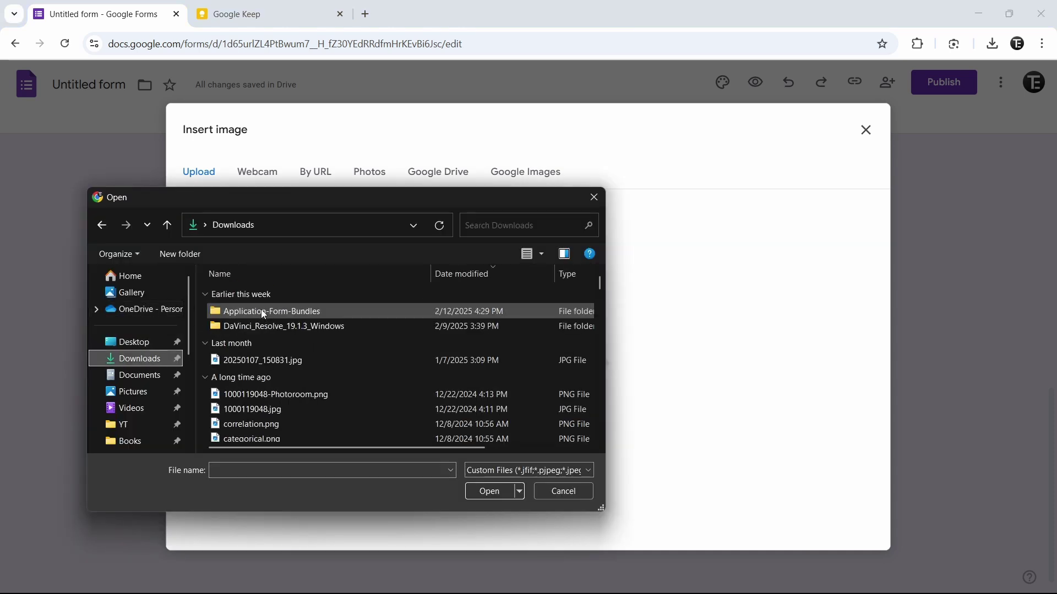
pyautogui.doubleClick(261, 309)
pyautogui.scroll(-6, 590, 365)
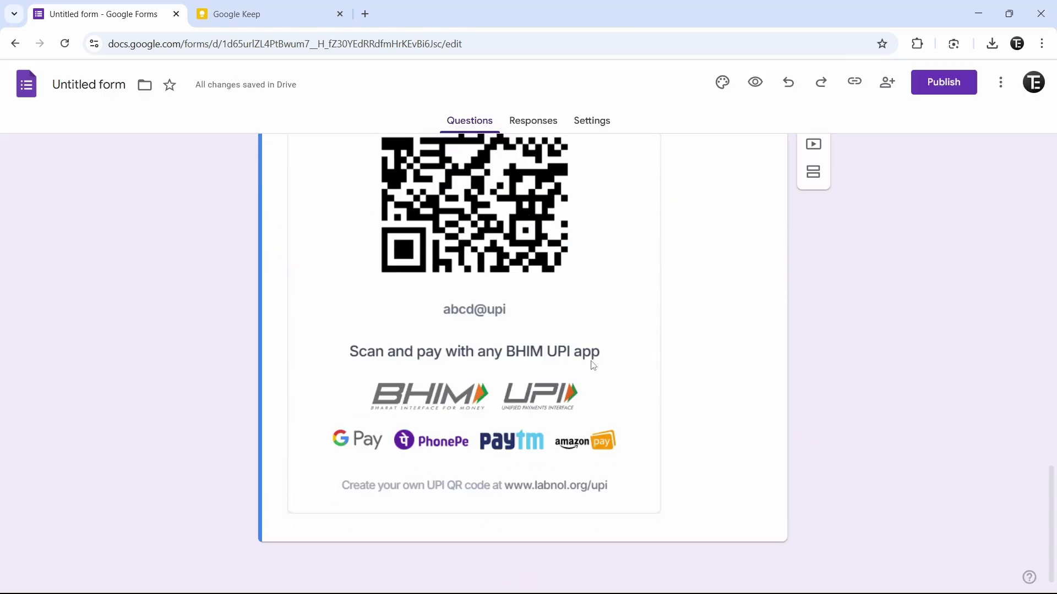
pyautogui.scroll(4, 592, 365)
pyautogui.scroll(-1, 593, 365)
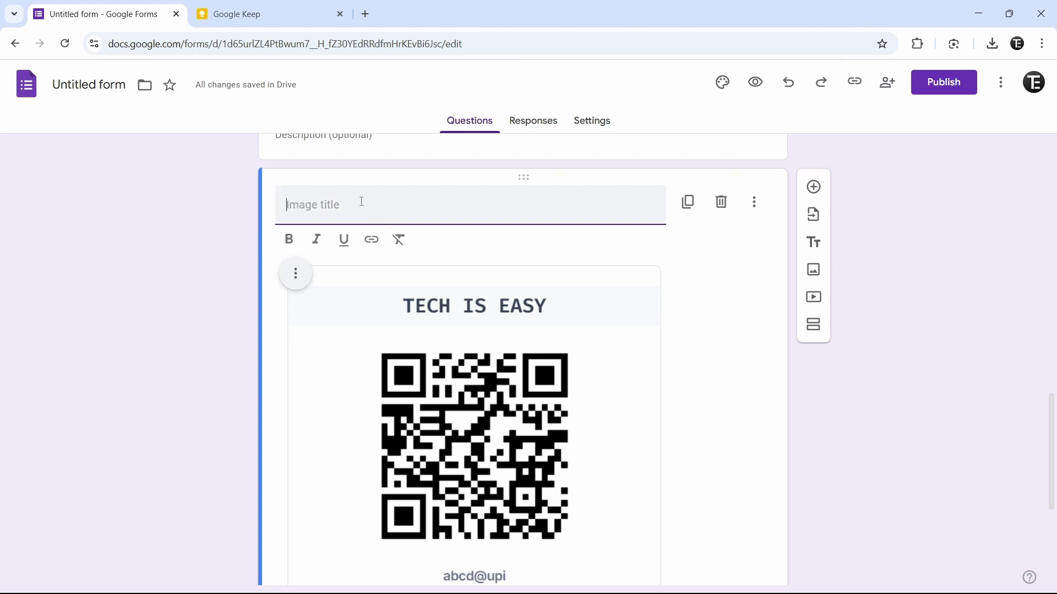
pyautogui.write('Pay here:')
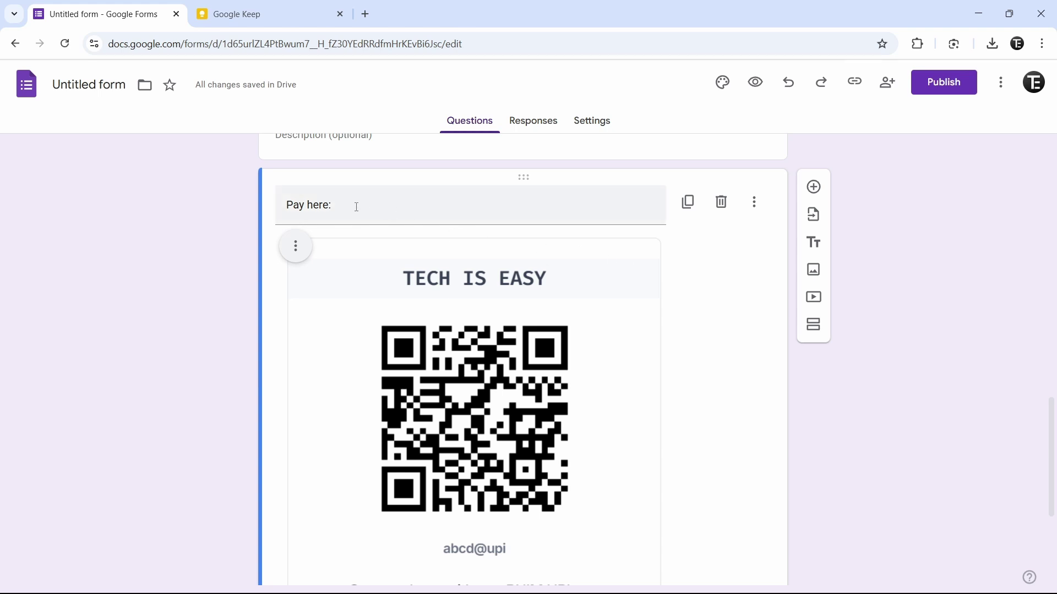
pyautogui.scroll(-4, 765, 418)
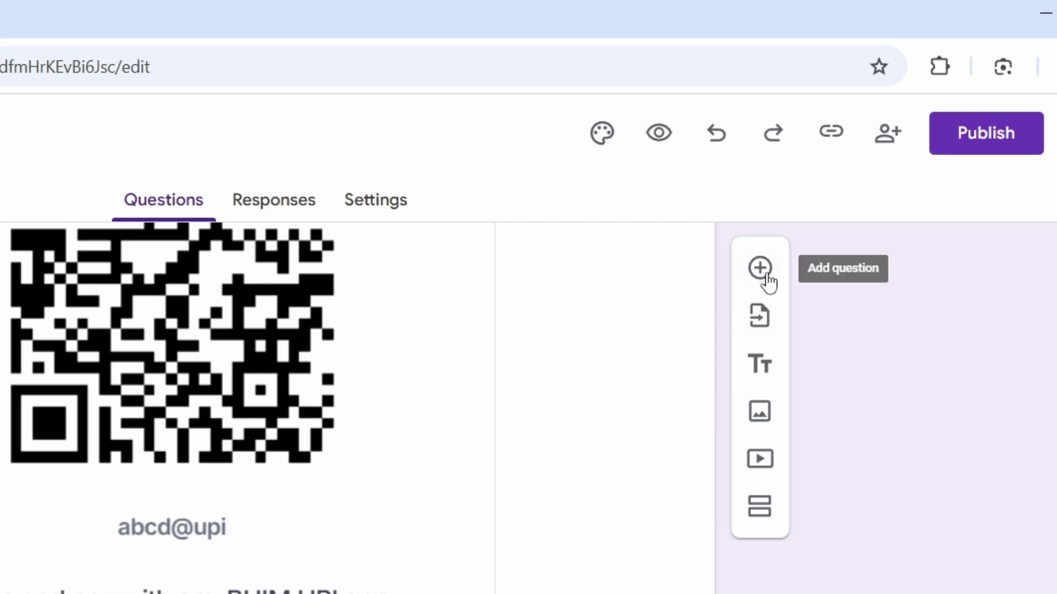
# - Add a 'Payment Proof' file-upload question below the QR image
pyautogui.click(762, 271)
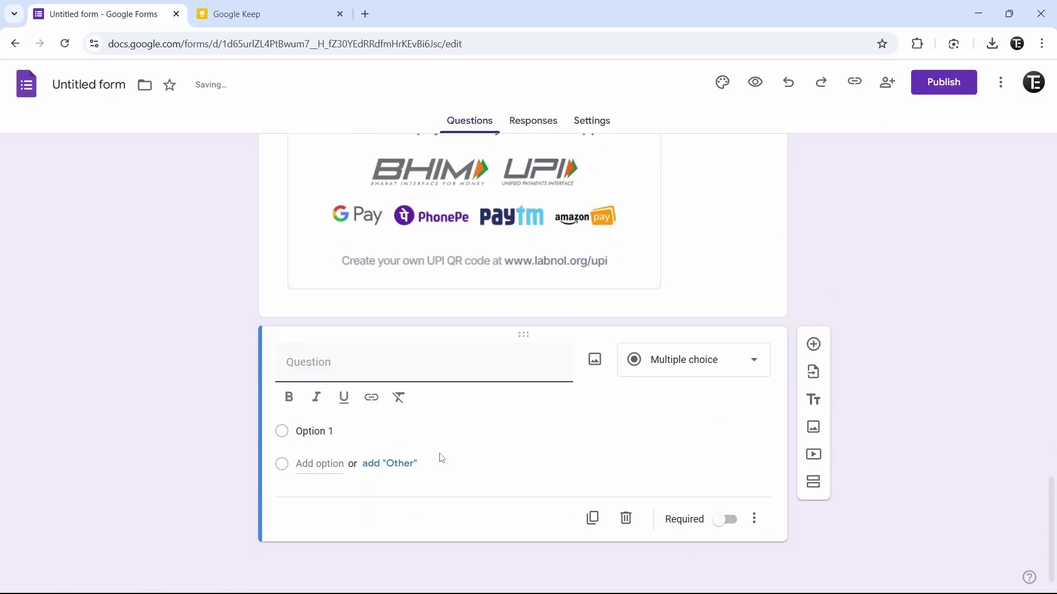
pyautogui.write('Payment Proof')
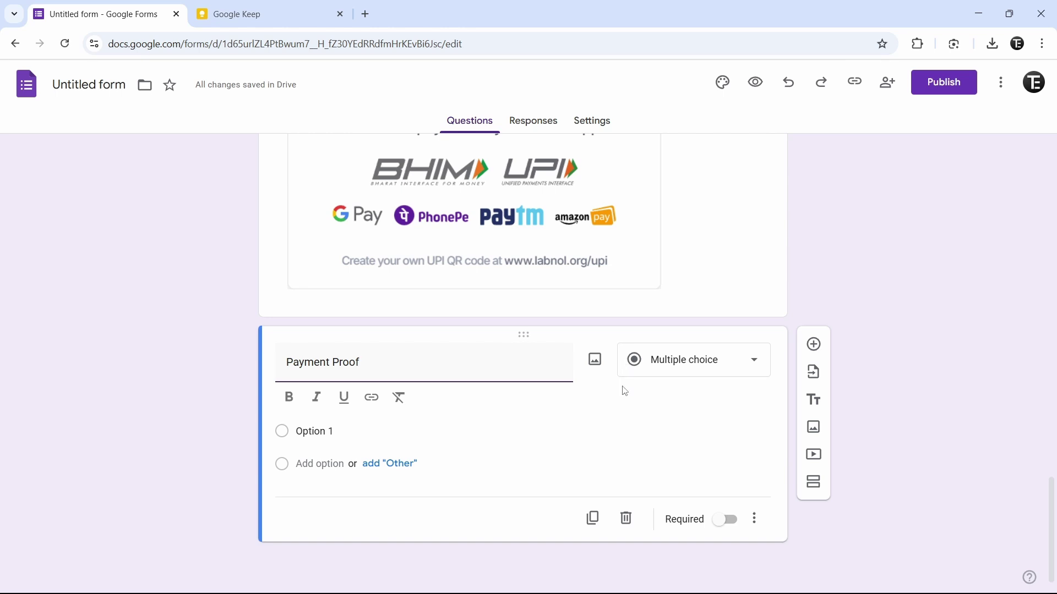
pyautogui.click(753, 360)
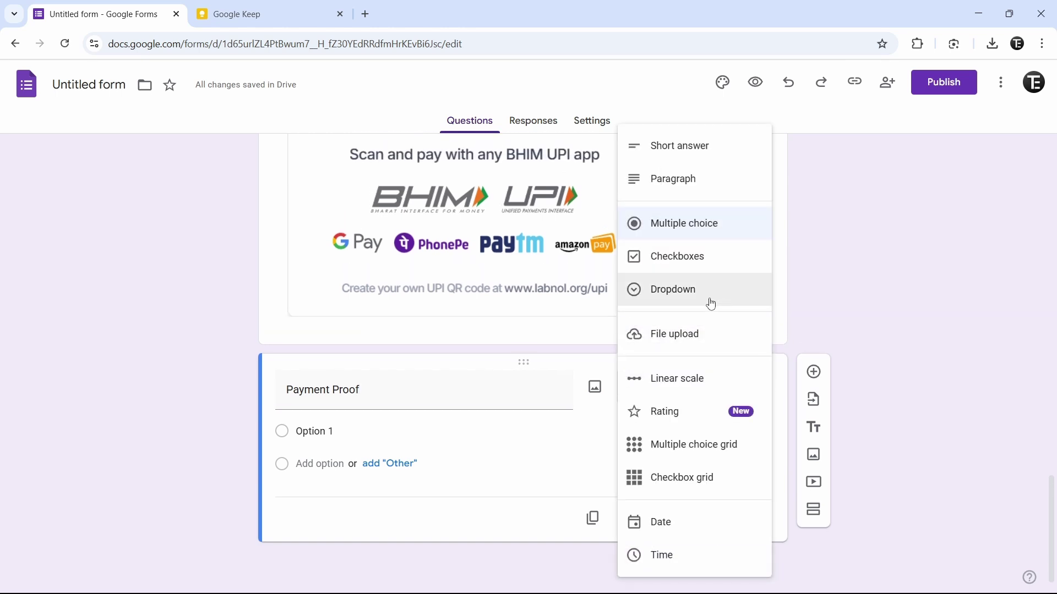
pyautogui.click(675, 346)
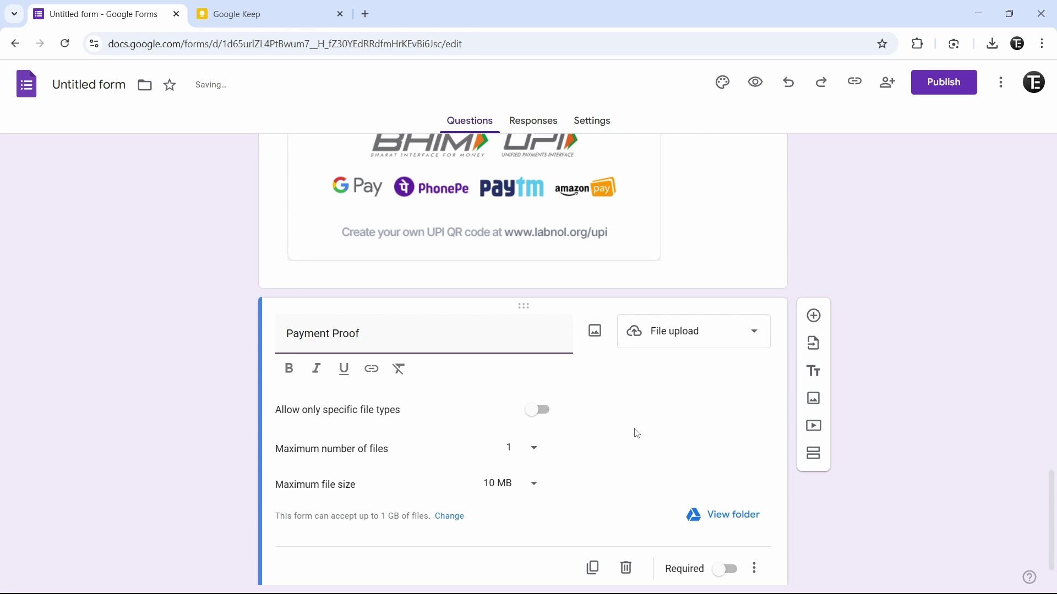
# - Allow only PDF and Image uploads for this Payment Proof and make it required
pyautogui.click(532, 411)
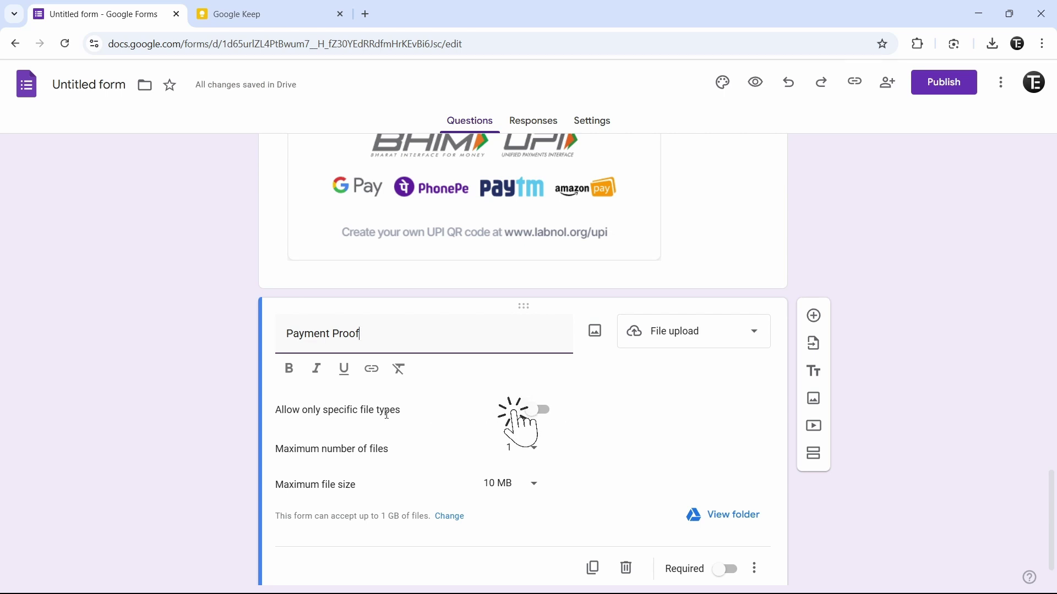
pyautogui.click(530, 413)
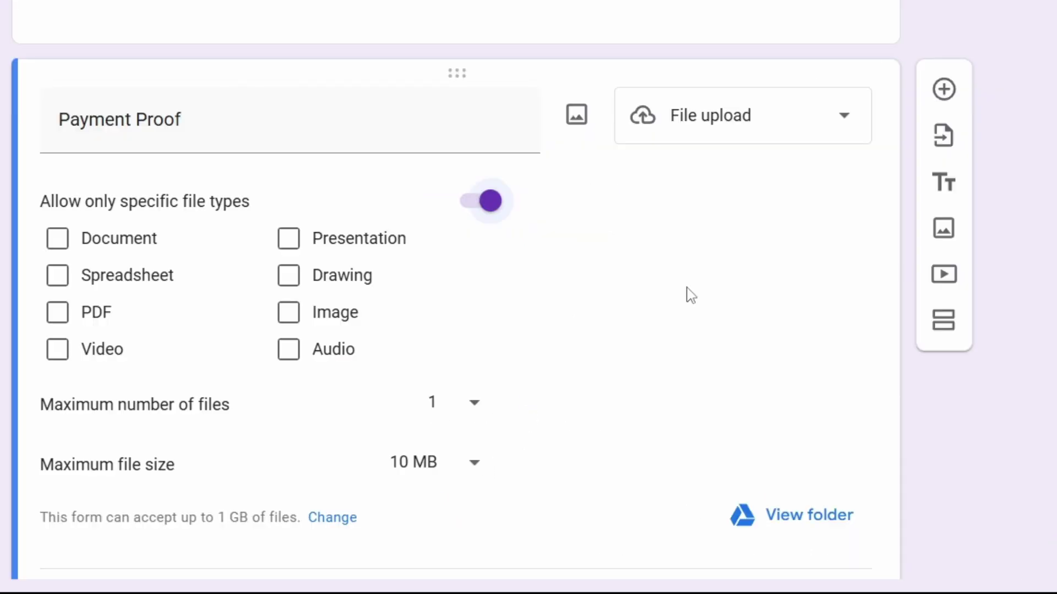
pyautogui.click(57, 312)
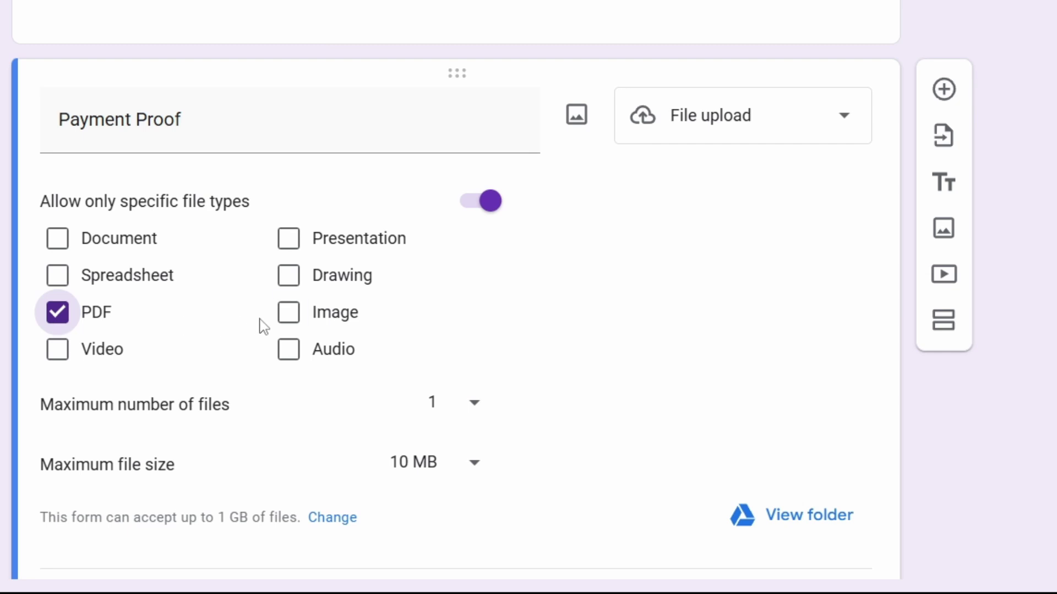
pyautogui.click(288, 312)
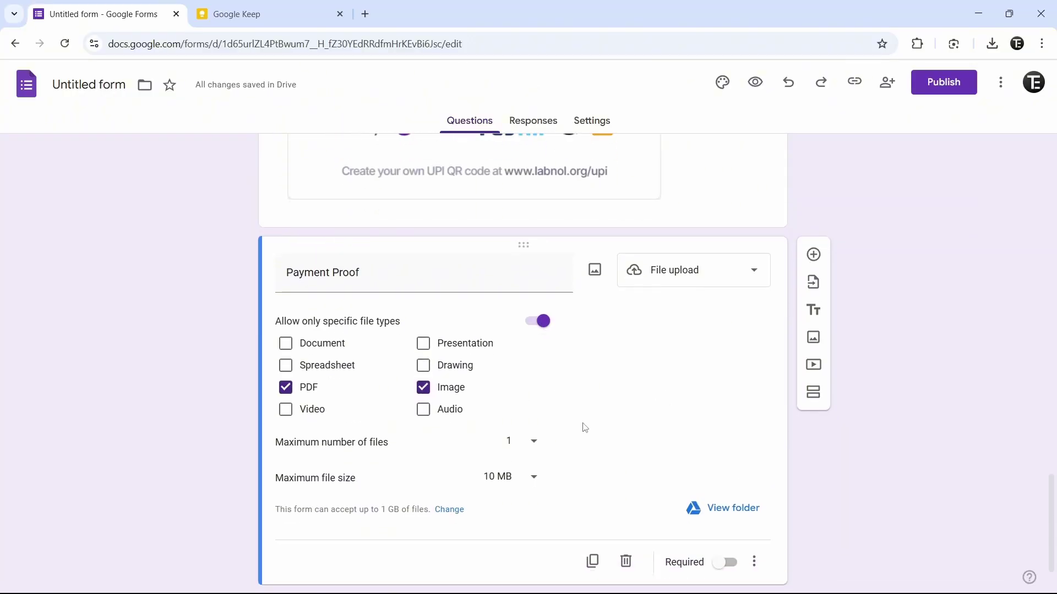
pyautogui.click(724, 562)
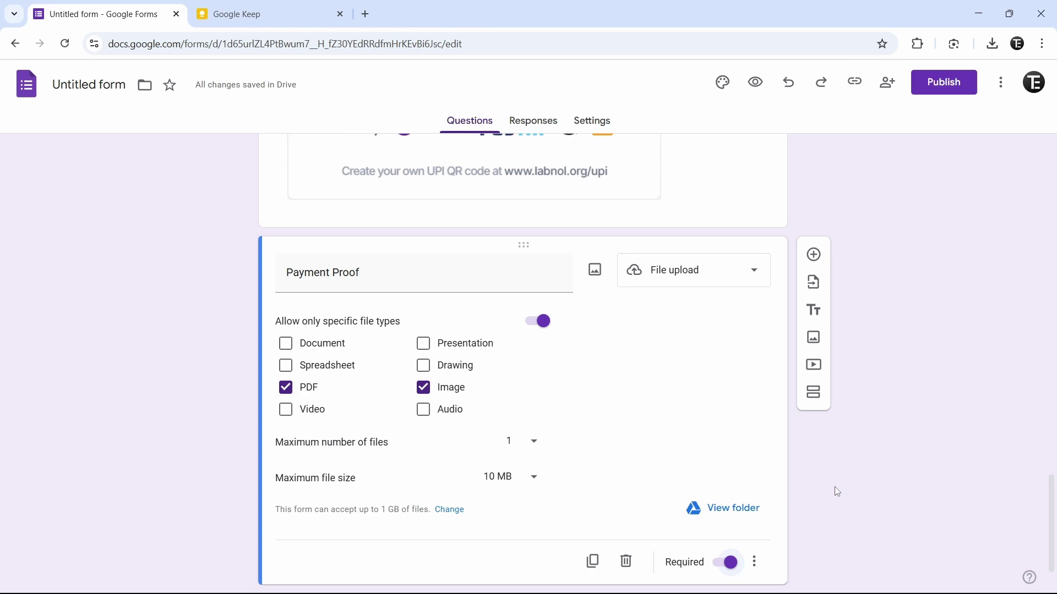
# - Turn on 'Go to section based on answer' for the payment-mode question
pyautogui.scroll(15, 838, 492)
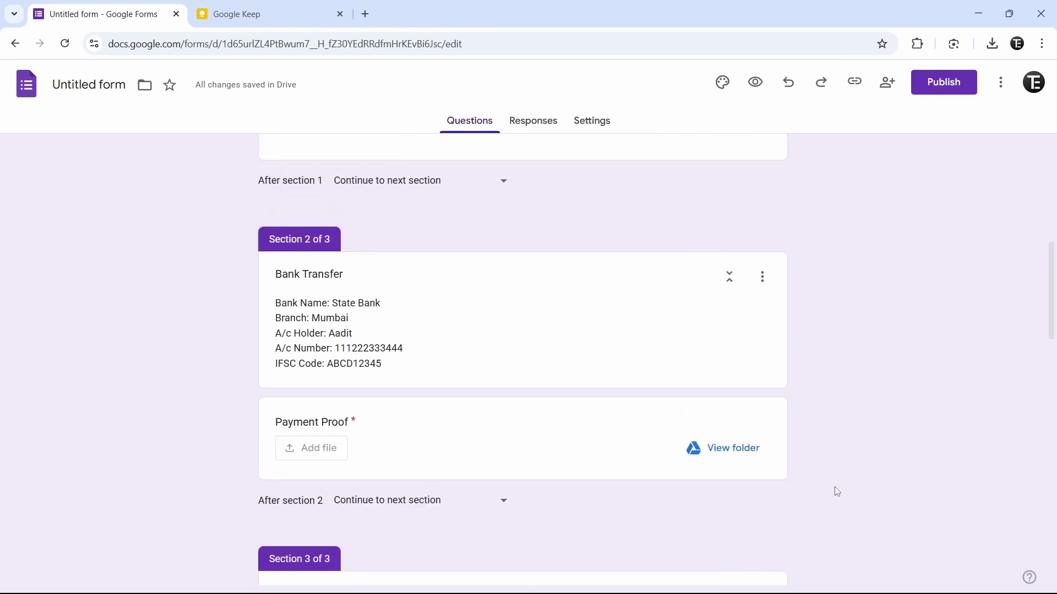
pyautogui.scroll(6, 837, 492)
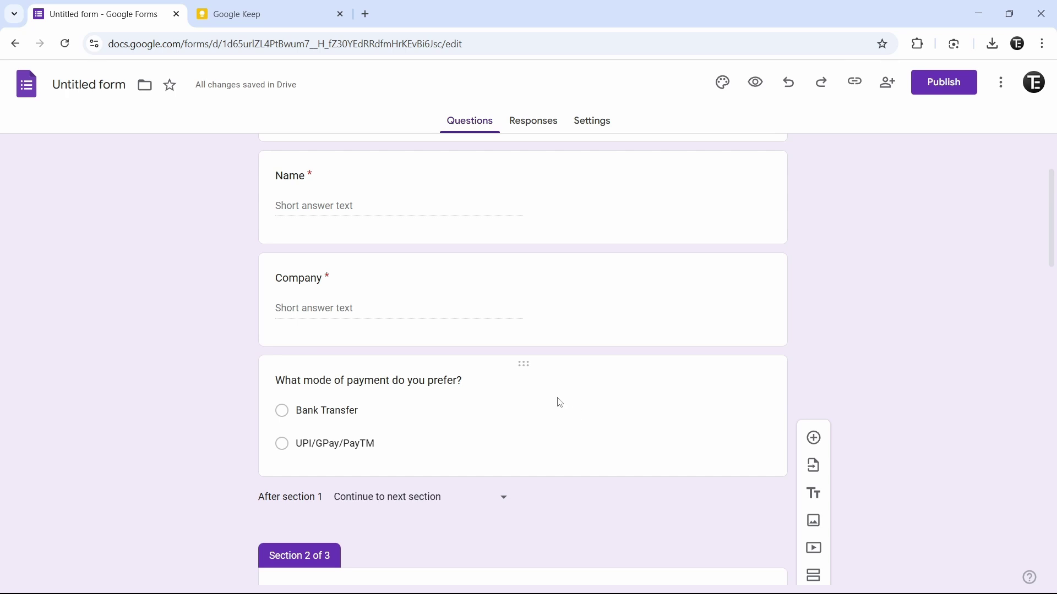
pyautogui.scroll(-2, 330, 410)
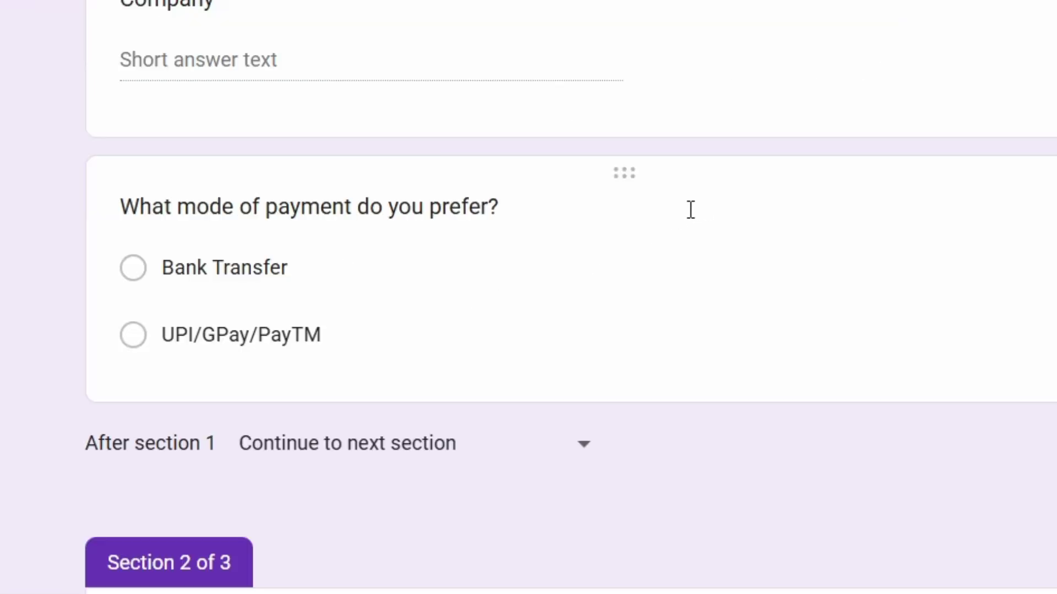
pyautogui.click(695, 226)
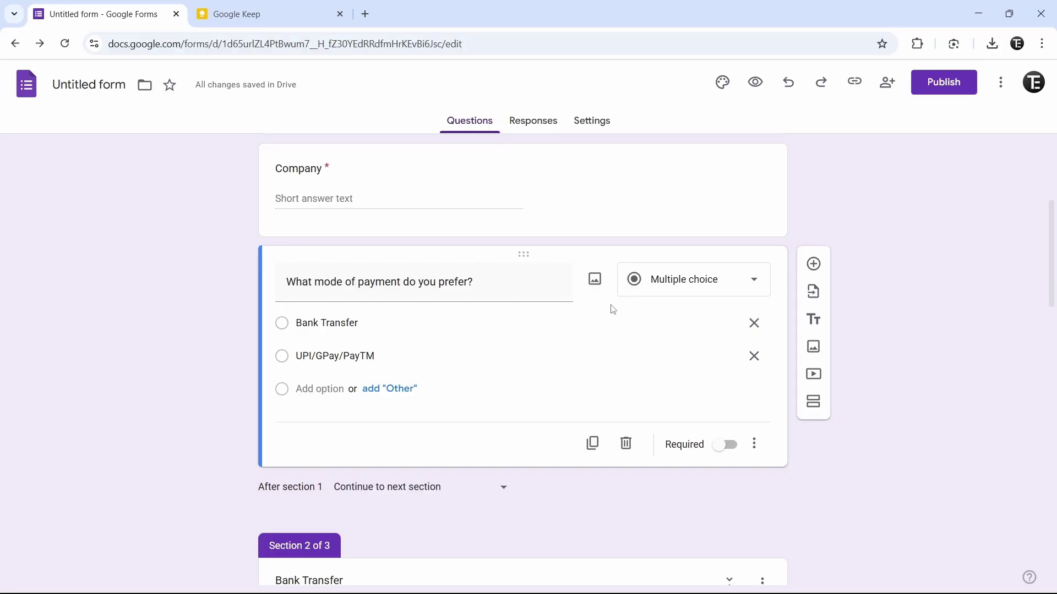
pyautogui.click(754, 444)
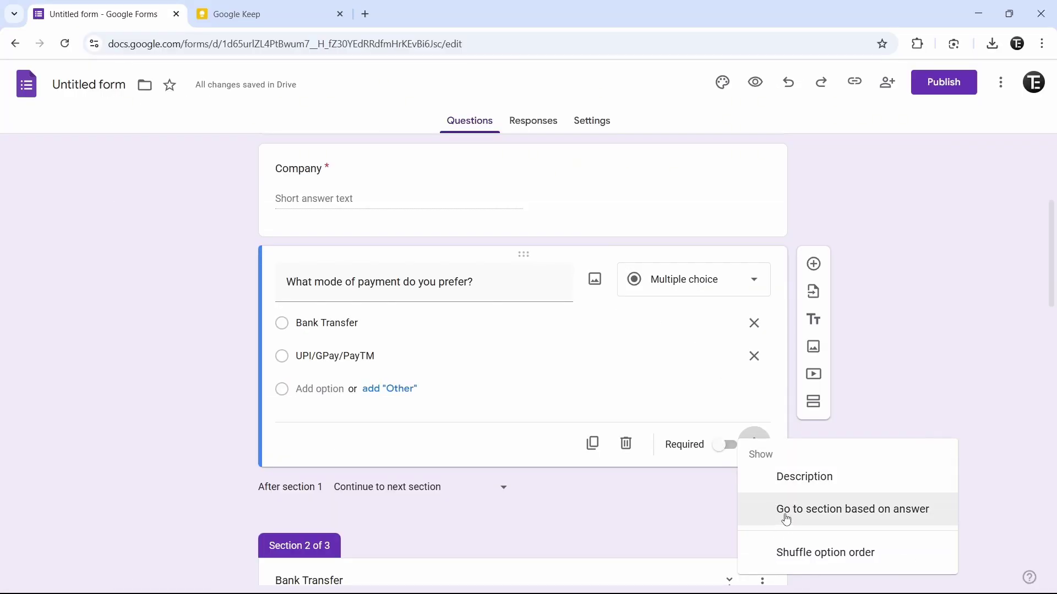
pyautogui.click(812, 516)
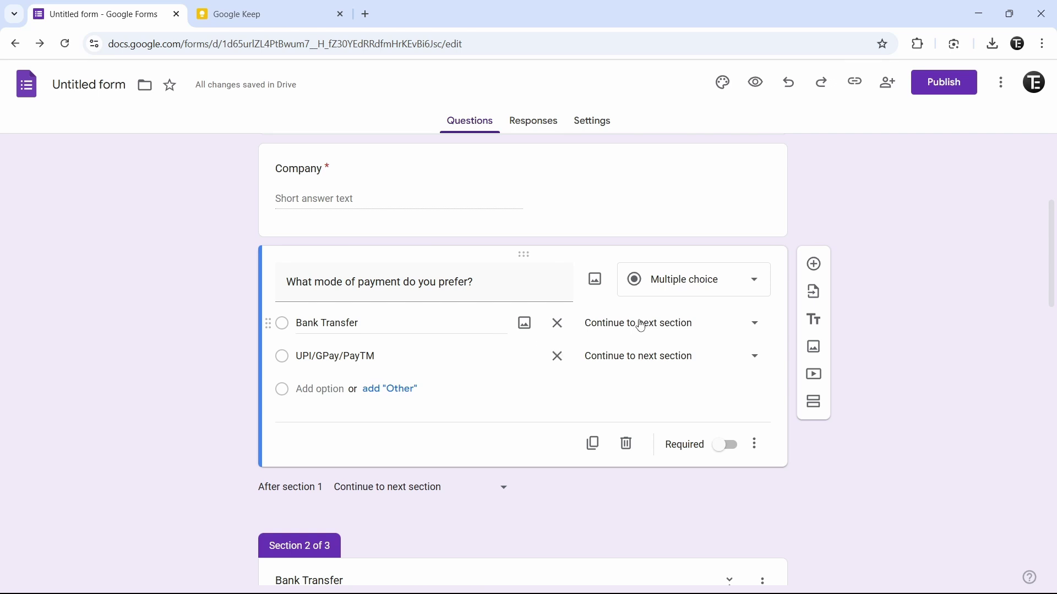
# - Route Bank Transfer answers to section 2 and UPI/GPay/PayTM answers to section 3
pyautogui.click(755, 326)
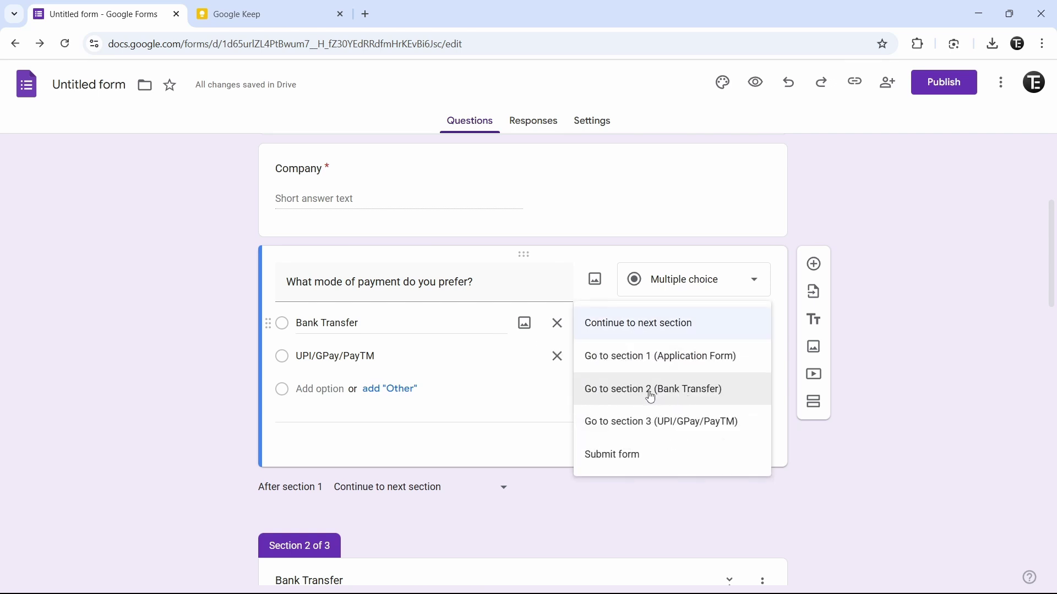
pyautogui.click(689, 395)
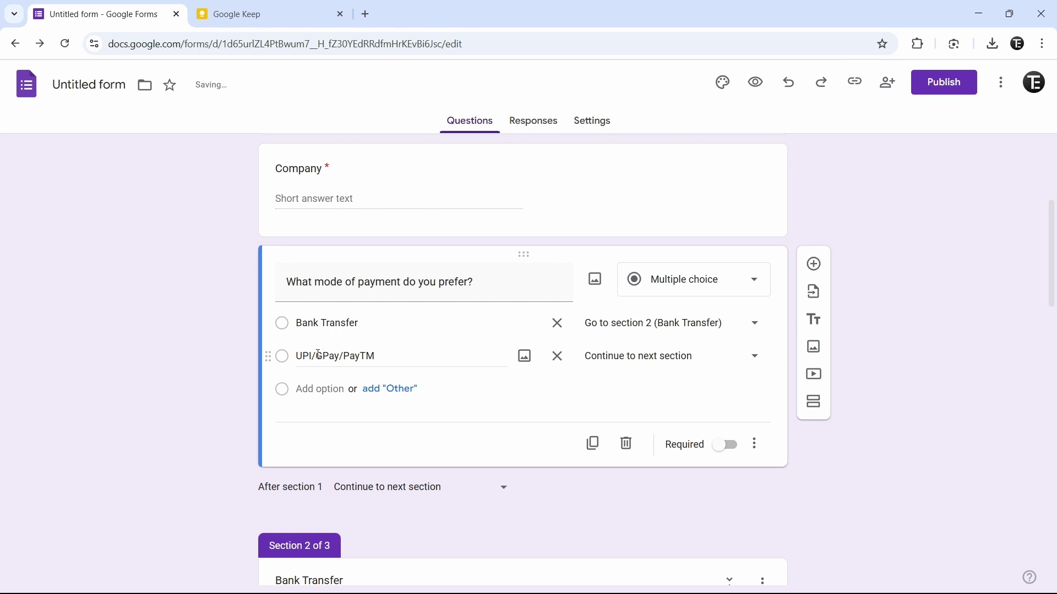
pyautogui.click(755, 358)
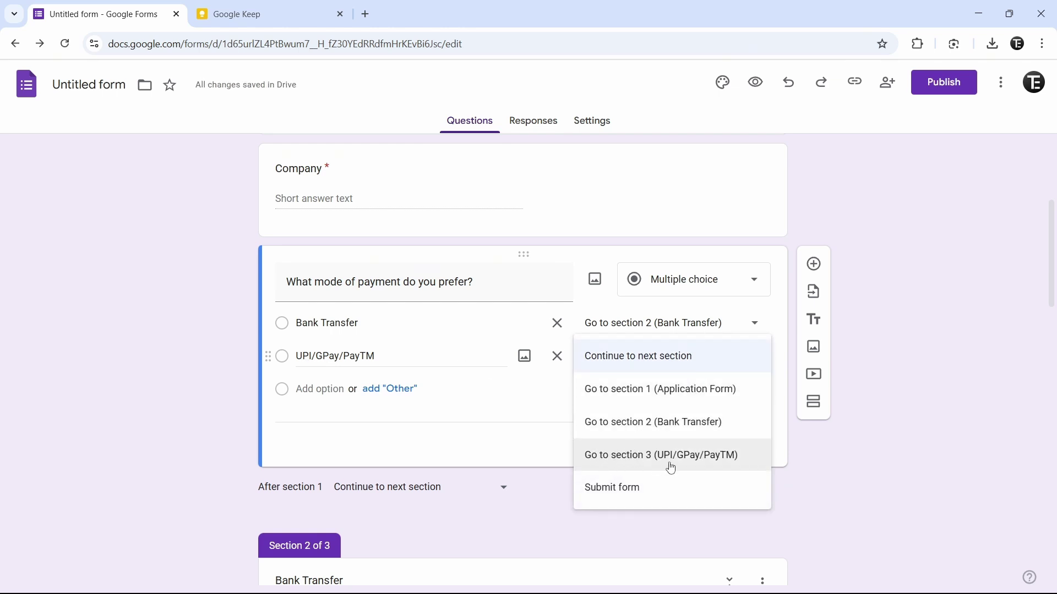
pyautogui.click(603, 458)
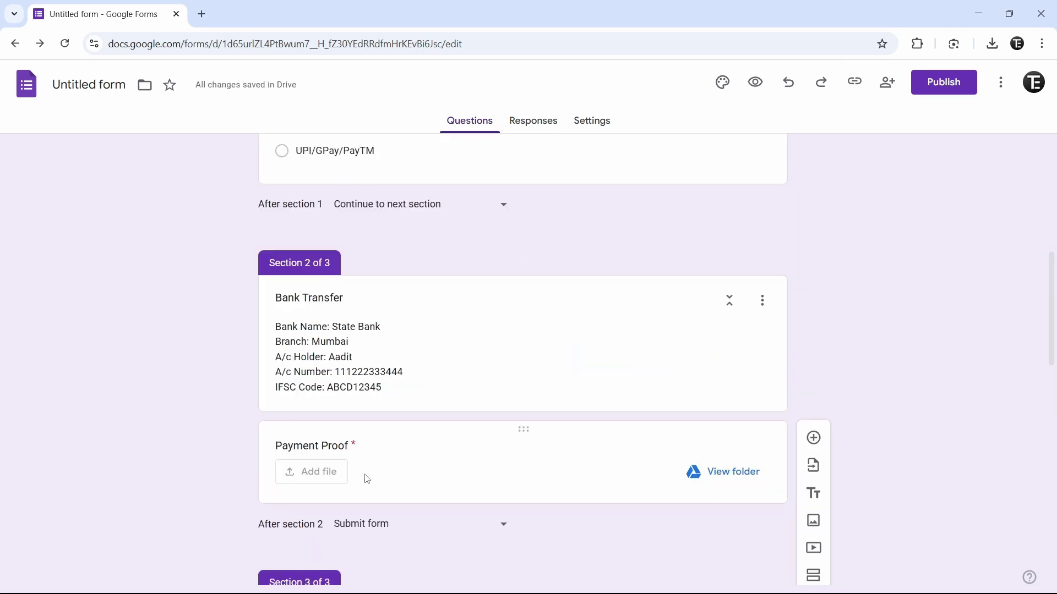
# - Set 'After section 2' to Submit form so Bank Transfer respondents skip the UPI section
pyautogui.scroll(4, 495, 385)
pyautogui.click(653, 446)
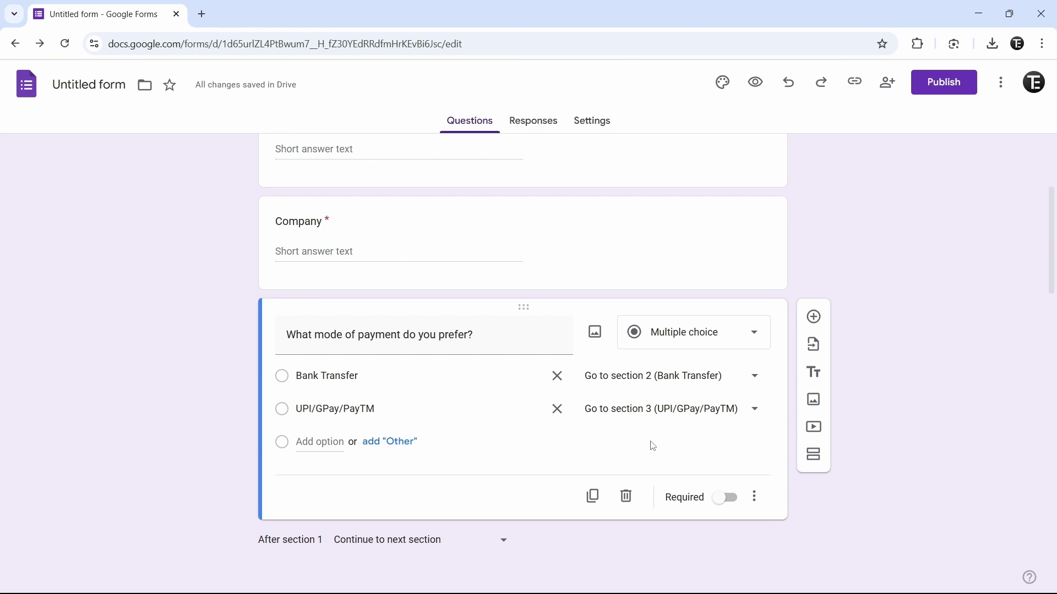
pyautogui.scroll(-8, 654, 446)
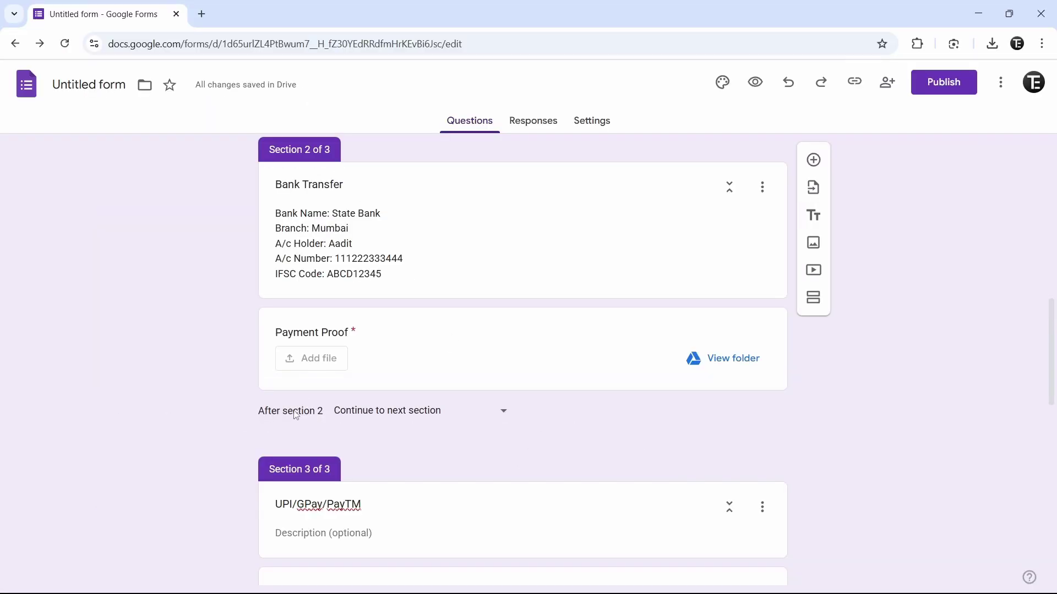
pyautogui.click(500, 416)
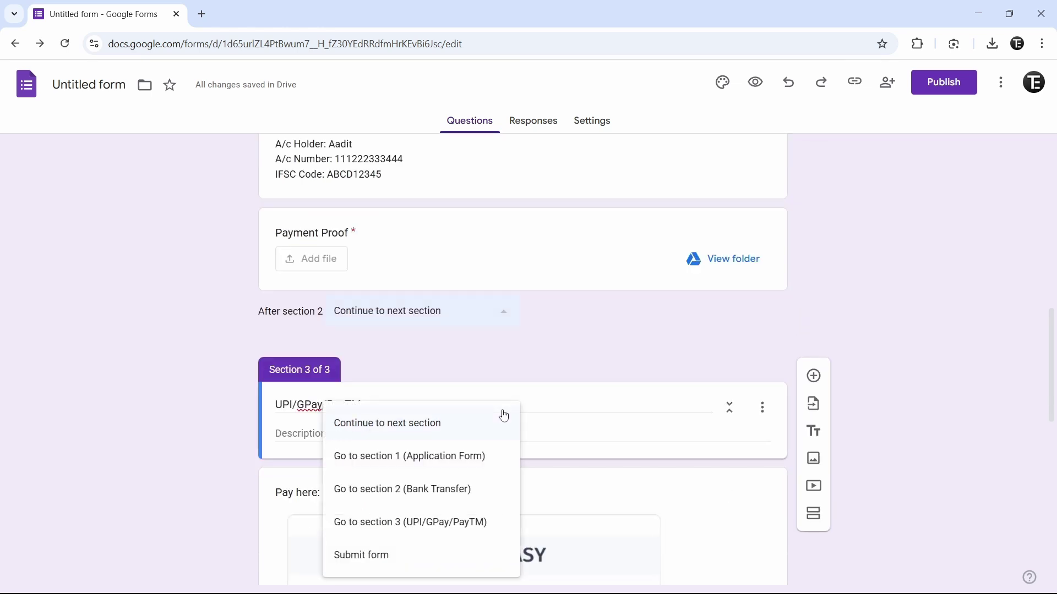
pyautogui.click(381, 556)
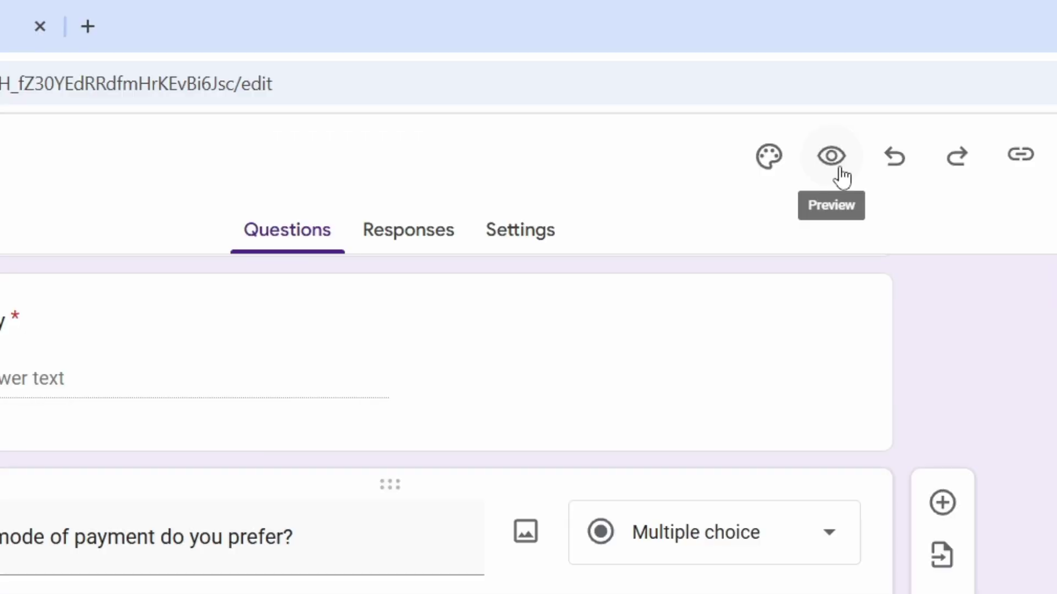
# - Preview the form and answer Name with a respondent's name and Company with 'tech is easy'
pyautogui.click(757, 84)
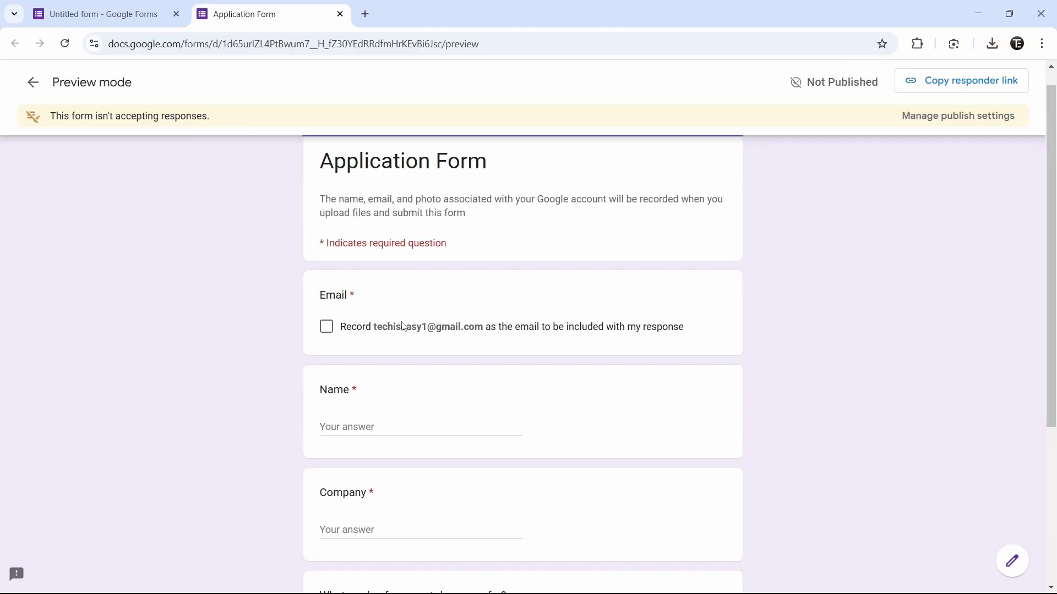
pyautogui.scroll(-2, 402, 326)
pyautogui.click(380, 312)
pyautogui.write('aadit')
pyautogui.press('Tab')
pyautogui.write('tech is easy')
pyautogui.scroll(-2, 377, 347)
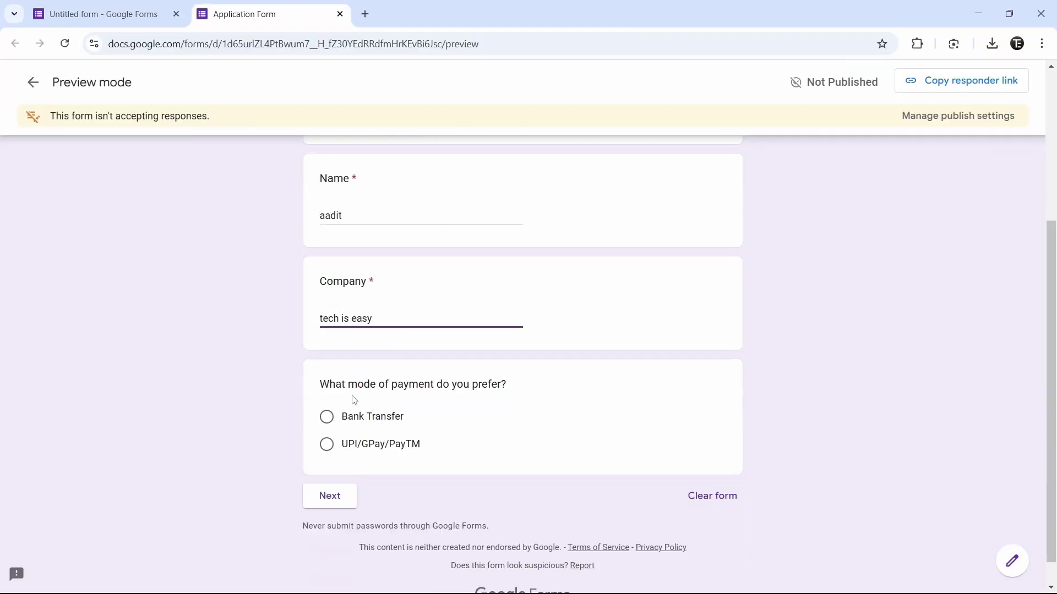
# - Test the Bank Transfer branch by choosing it, advancing, and returning to the payment question
pyautogui.click(327, 416)
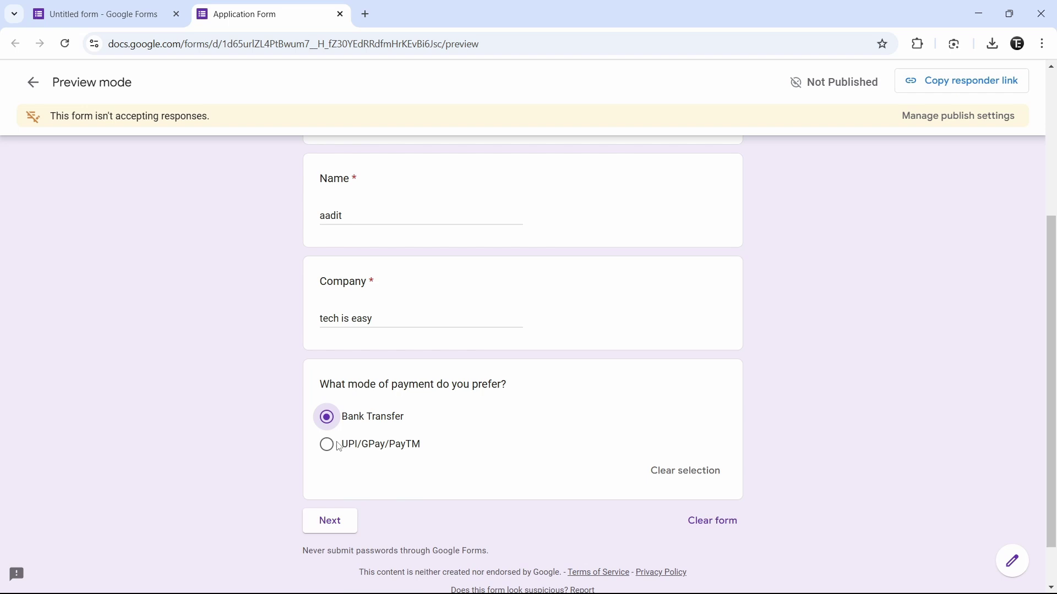
pyautogui.click(331, 523)
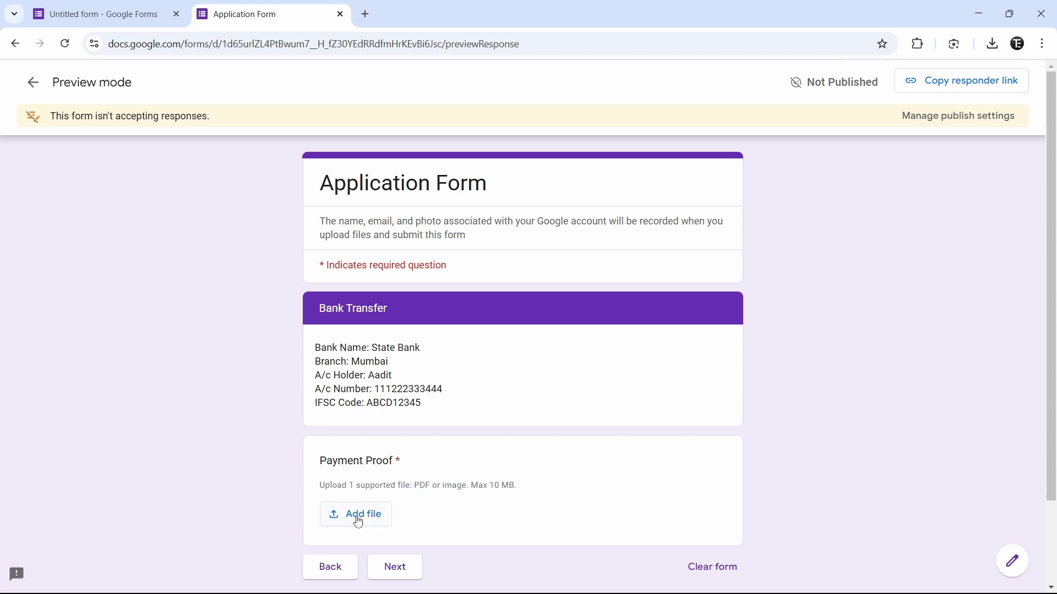
pyautogui.click(330, 567)
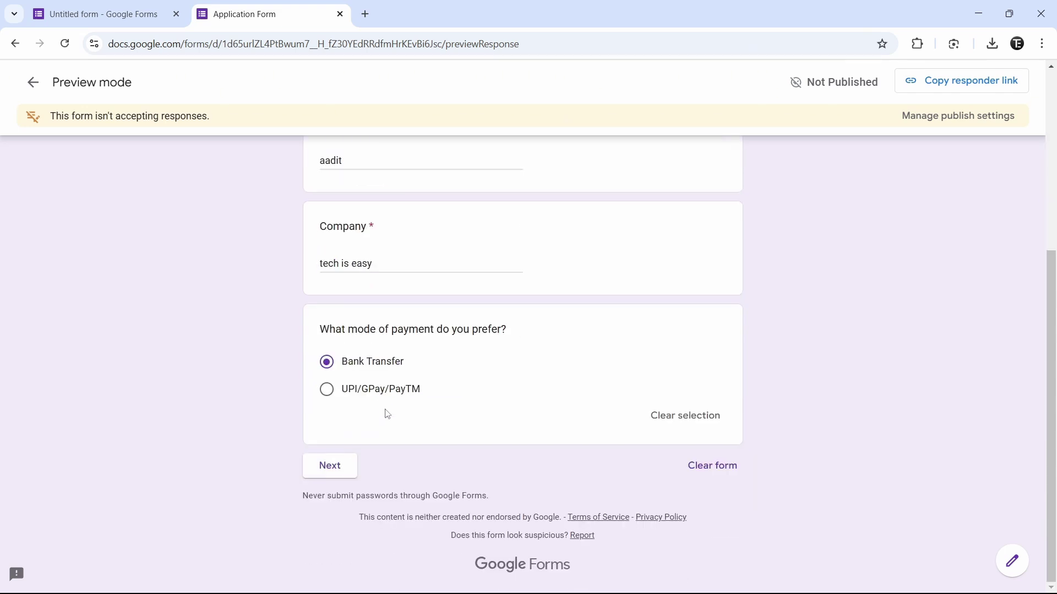
# - Choose UPI/GPay/PayTM and advance to the QR code page with its Payment Proof upload
pyautogui.click(329, 392)
pyautogui.click(337, 477)
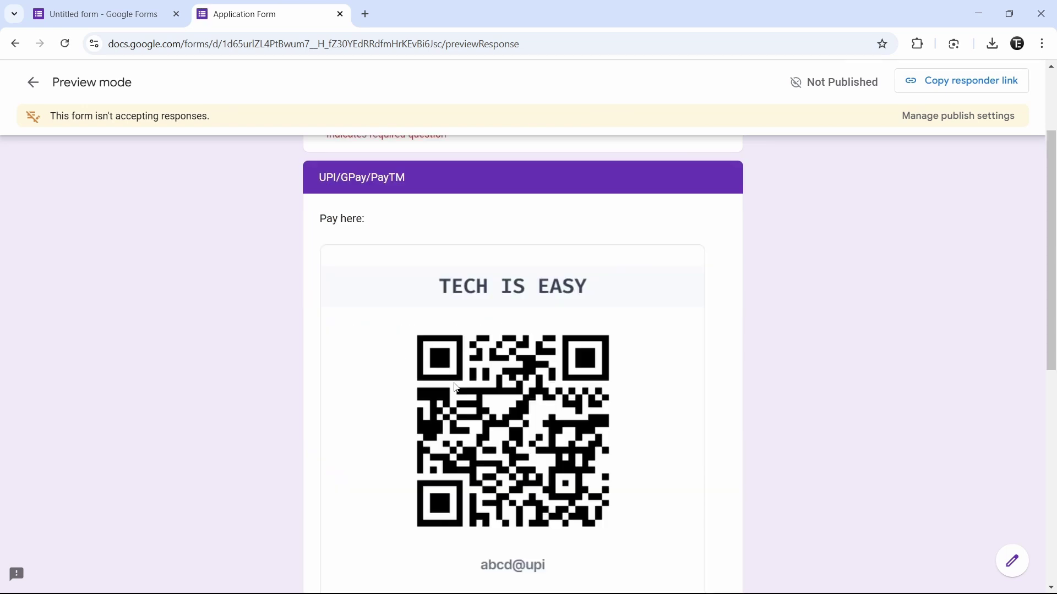
pyautogui.scroll(-10, 456, 387)
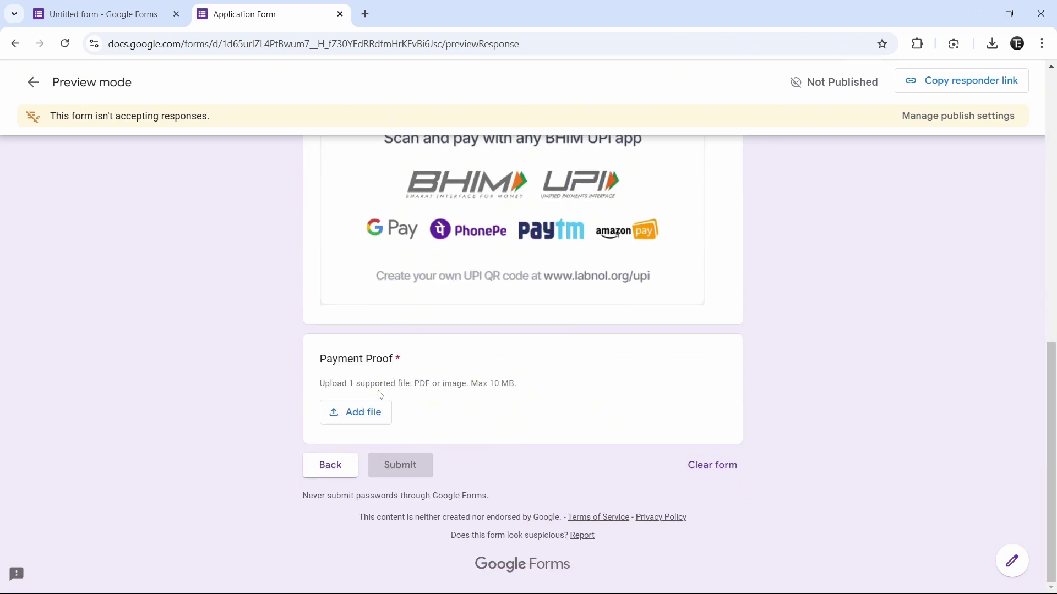